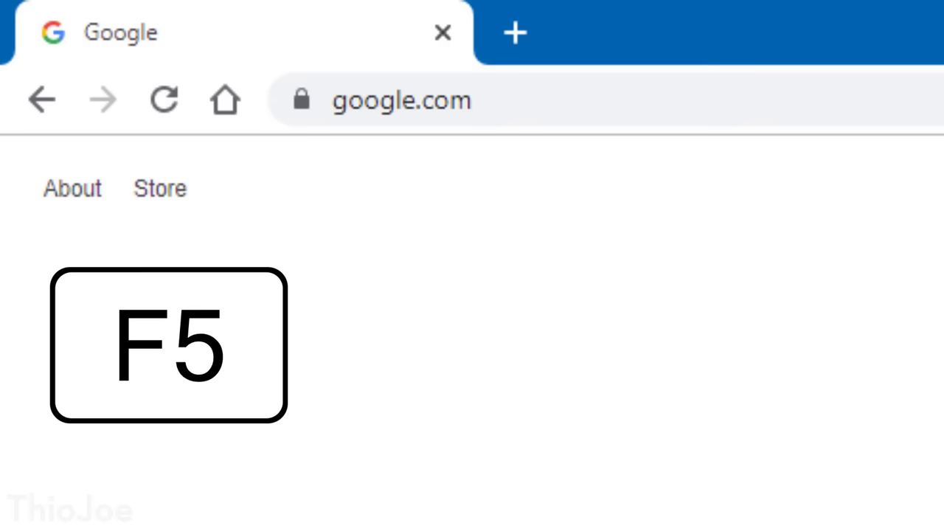
# Reload the Google home page
pyautogui.press('F5')
pyautogui.press('F5')
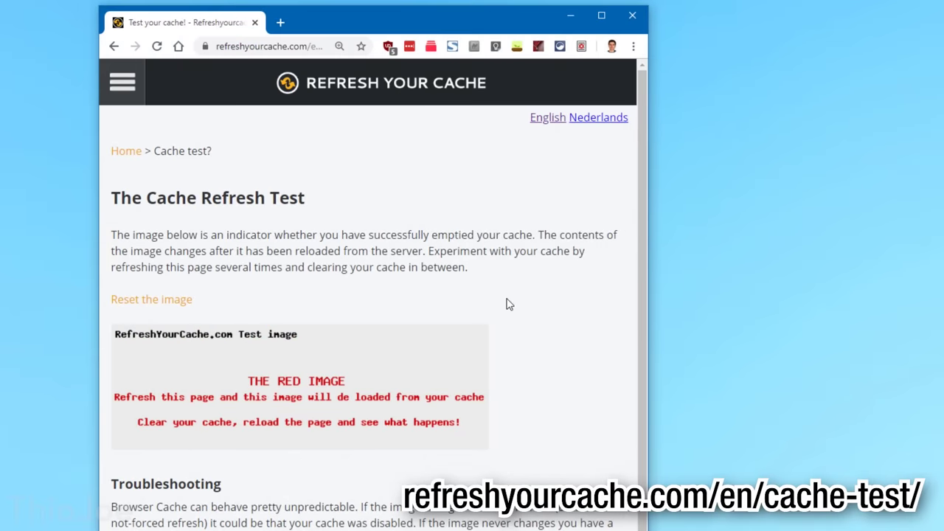
# Reload the Cache Refresh Test page normally several times, including one forced reload that bypasses the cache
pyautogui.press('F5')
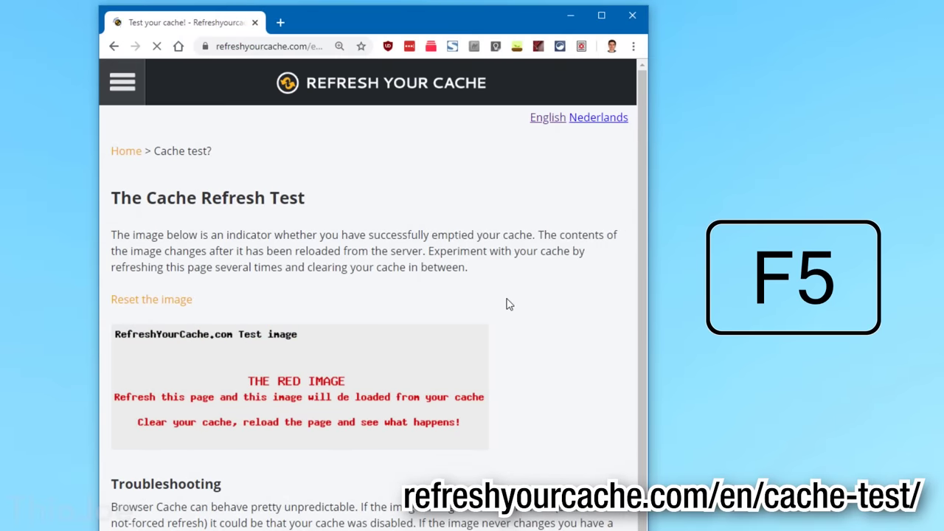
pyautogui.press('F5')
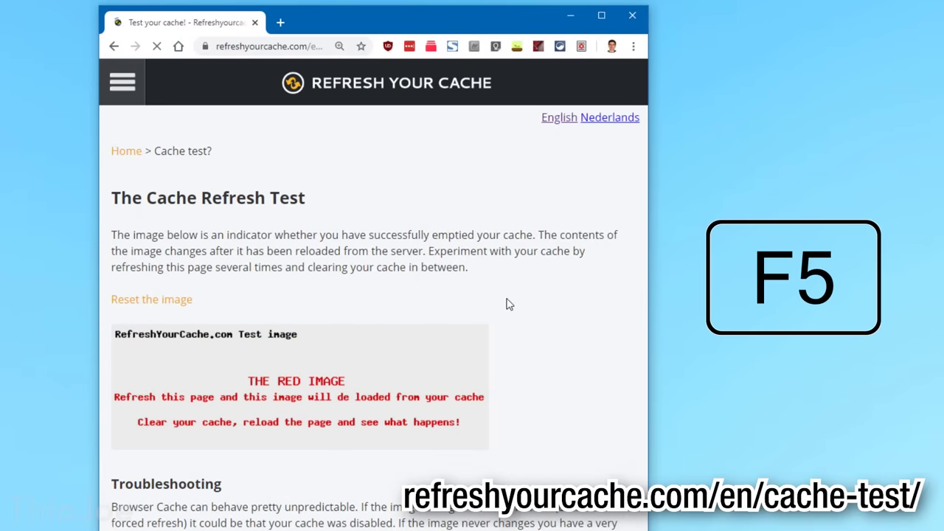
pyautogui.press('F5')
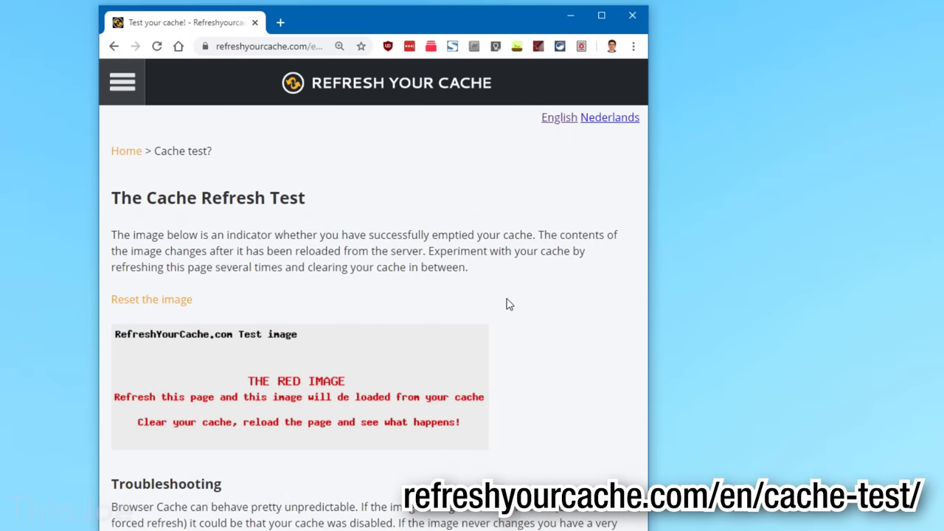
pyautogui.hotkey('ctrl', 'F5')
pyautogui.press('F5')
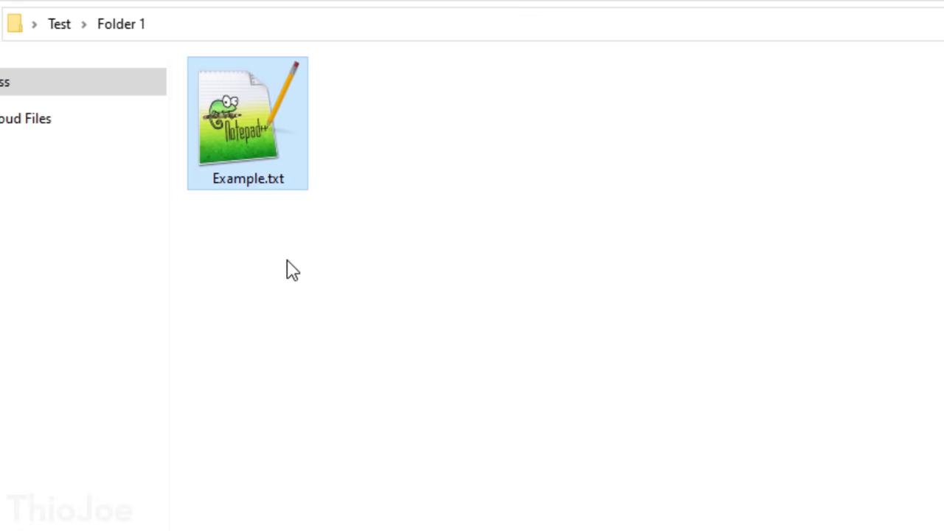
# Rename Example.txt in Folder 1 as Renamed.txt
pyautogui.press('F2')
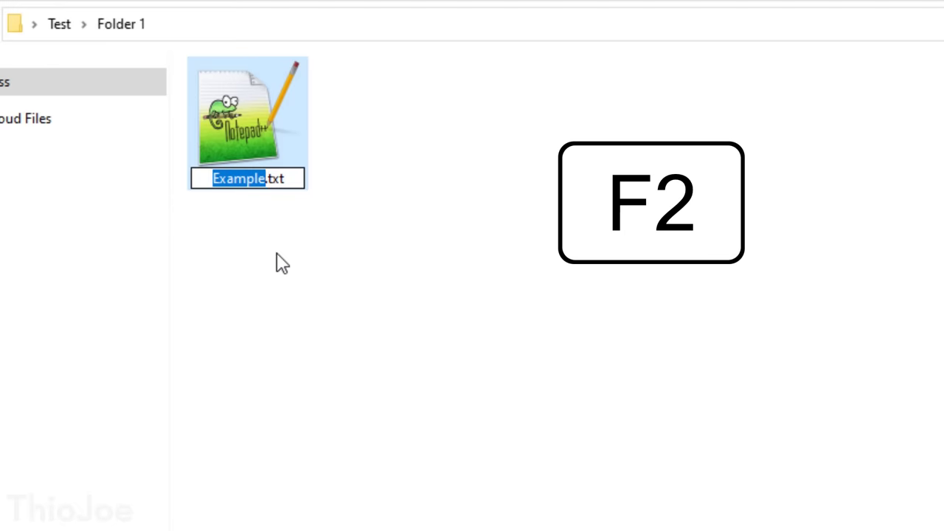
pyautogui.write('Renamed')
pyautogui.press('Return')
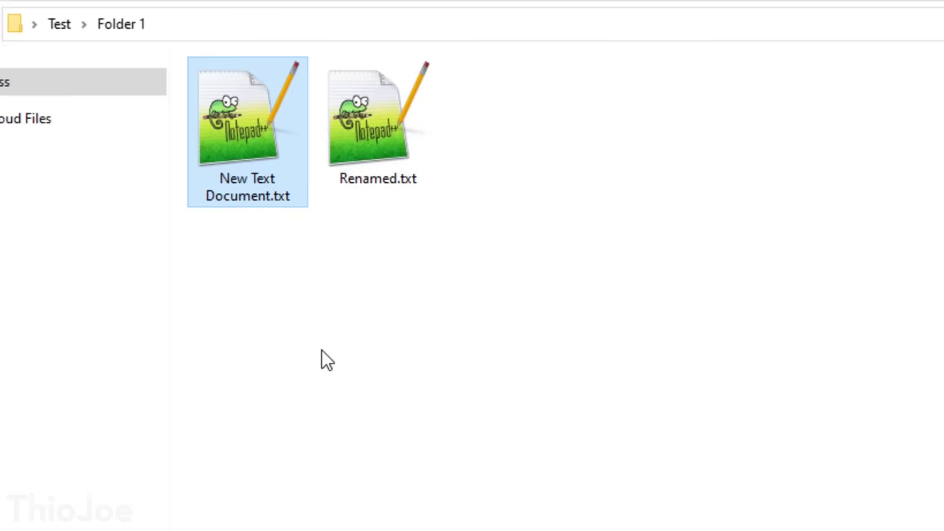
# Rename New Text Document.txt in Folder 1 as New Name.txt
pyautogui.press('F2')
pyautogui.write('New Name')
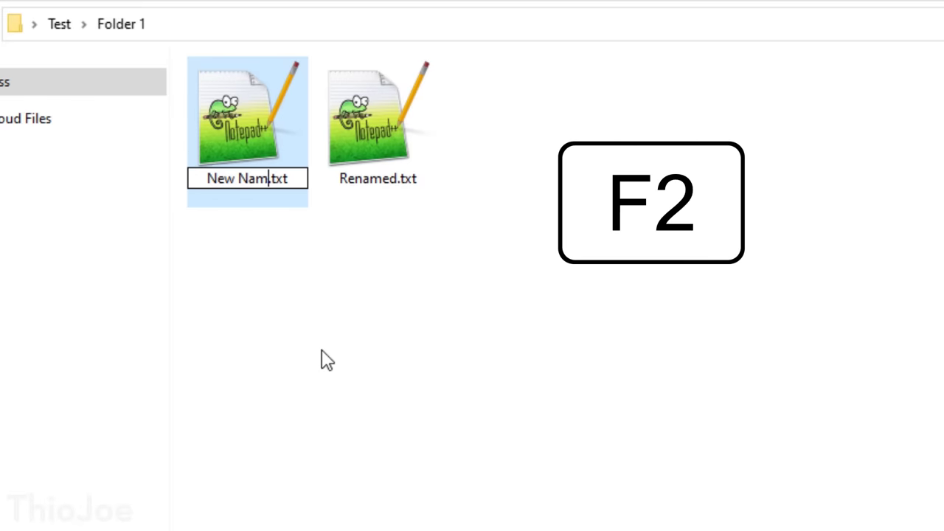
pyautogui.press('Return')
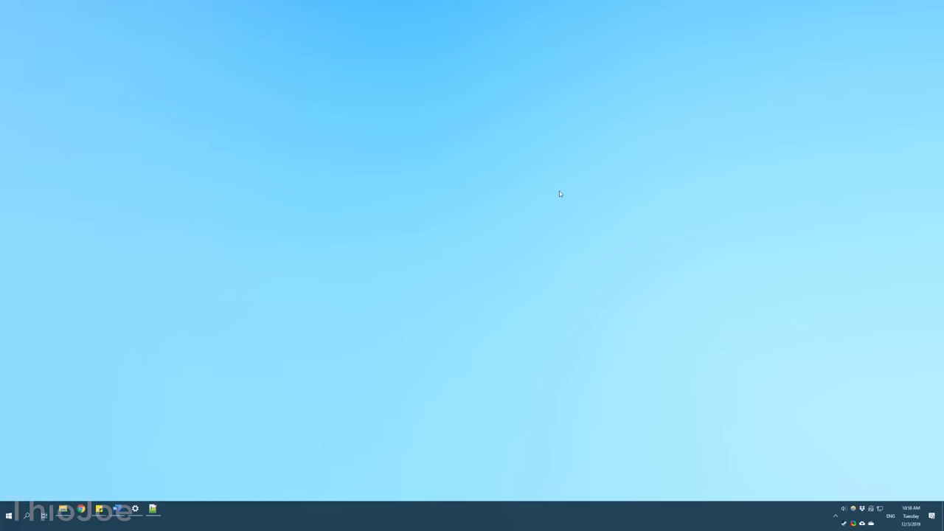
# Open Task Manager directly from the desktop and close it again, doing this twice
pyautogui.hotkey('ctrl', 'shift', 'Escape')
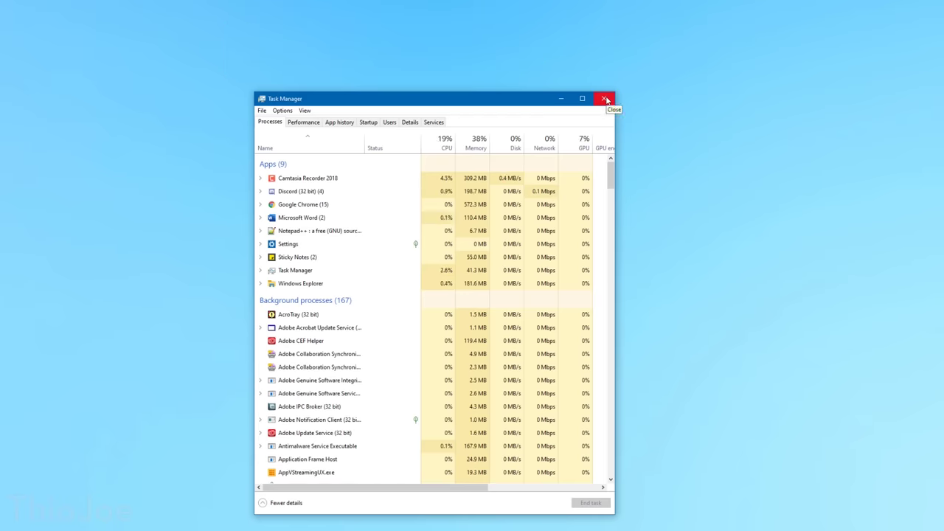
pyautogui.click(605, 99)
pyautogui.hotkey('ctrl', 'shift', 'Escape')
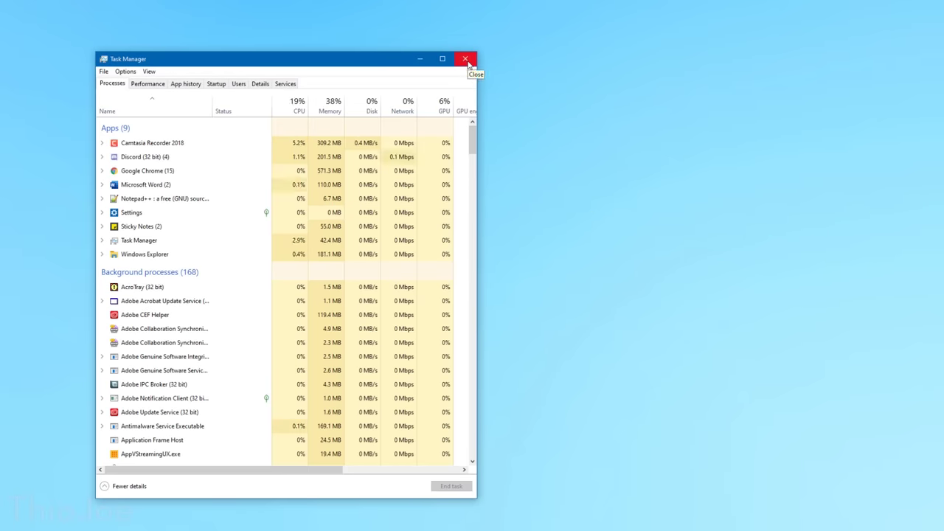
pyautogui.click(468, 64)
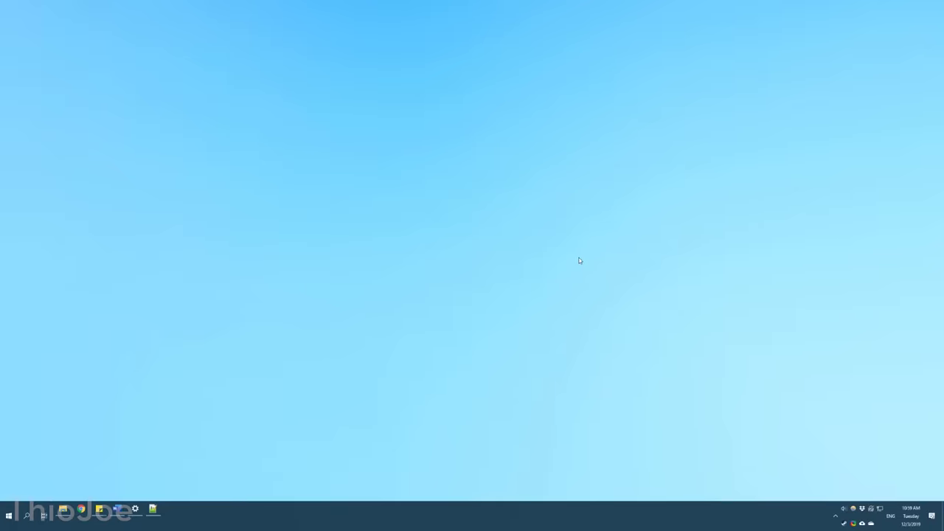
# Bring up the window switcher and cycle through the open windows past the Folder 1 window
pyautogui.hotkey('alt', 'Tab')
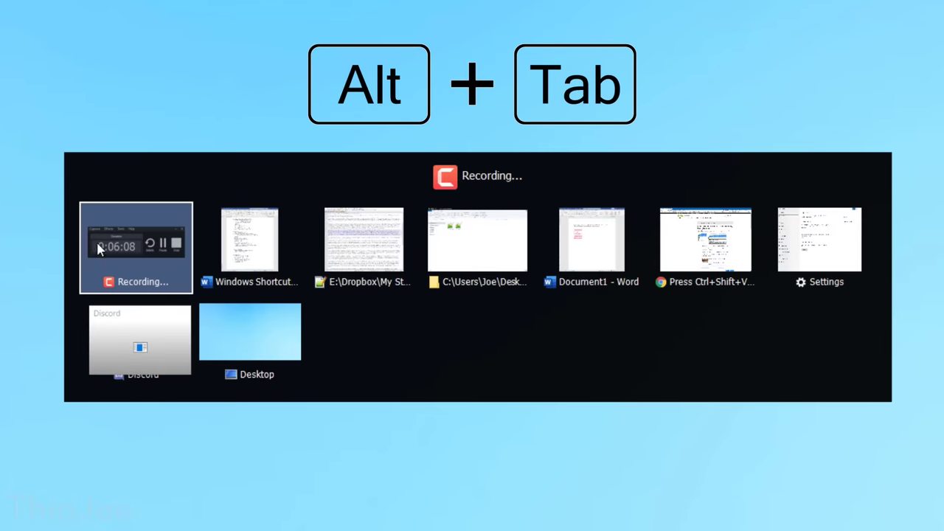
pyautogui.press('Tab')
pyautogui.press('Tab')
pyautogui.press('Tab')
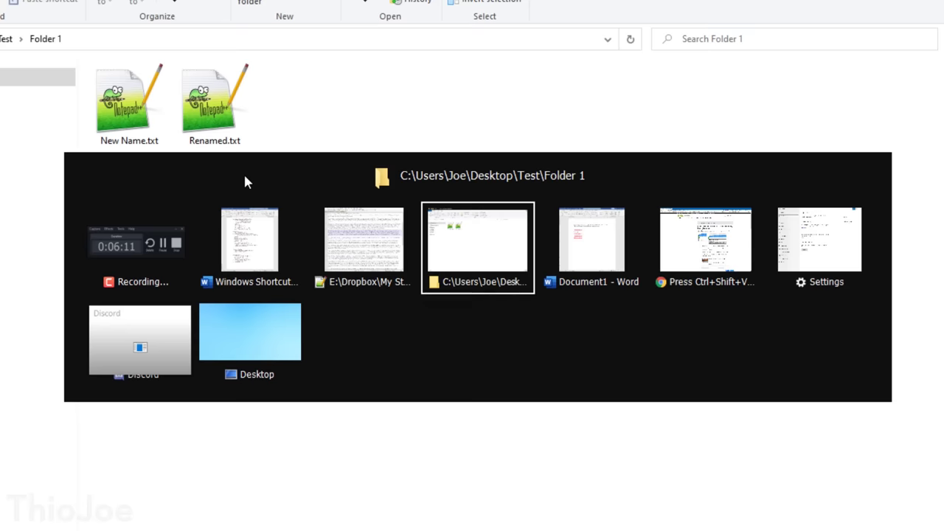
pyautogui.press('Tab')
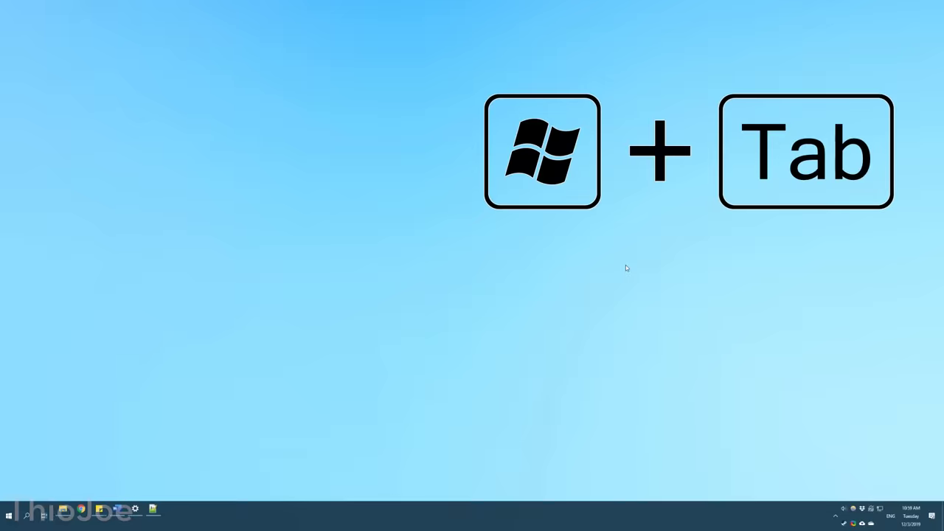
# Open Task View, look through the activity timeline below the open windows and return to the window thumbnails
pyautogui.press('super+Tab')
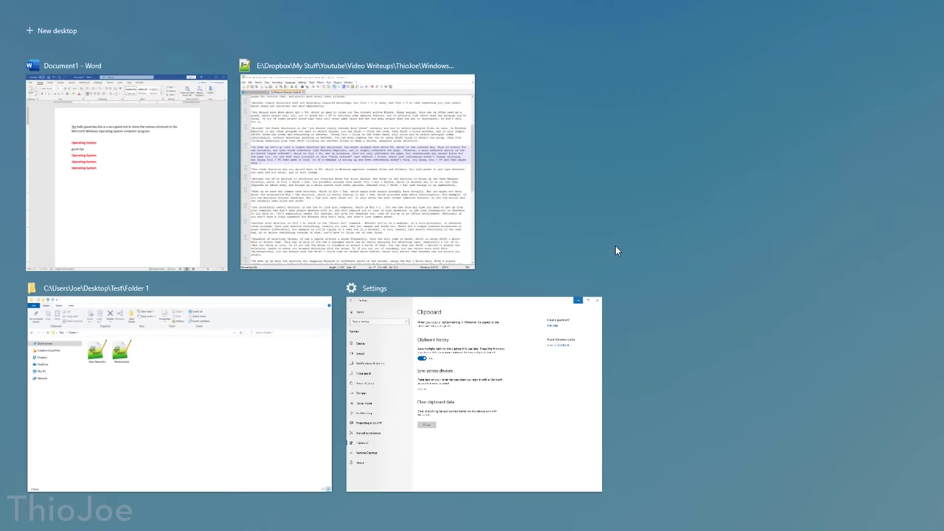
pyautogui.scroll(-6, 688, 262)
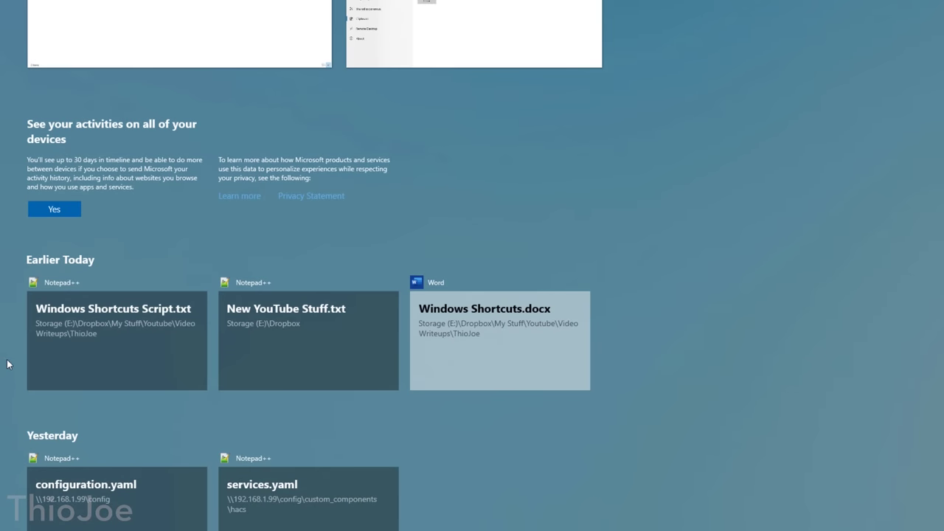
pyautogui.scroll(6, 8, 363)
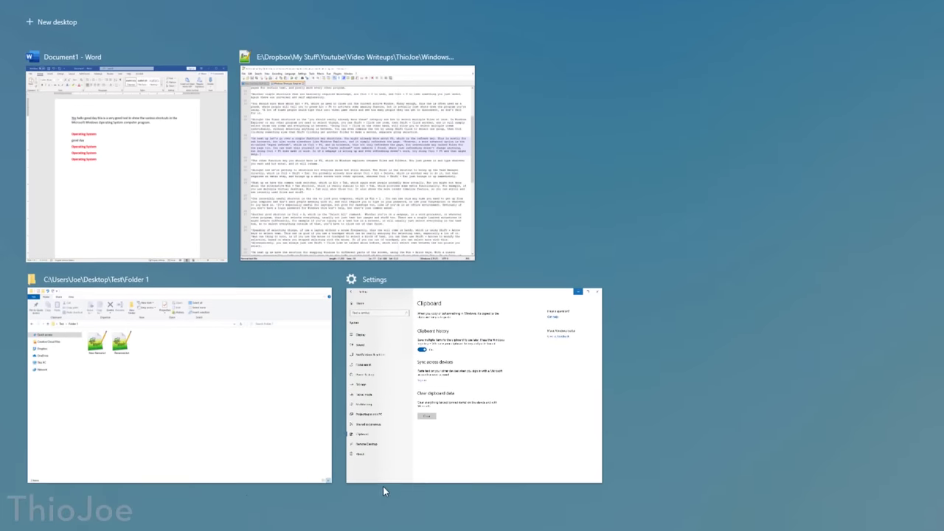
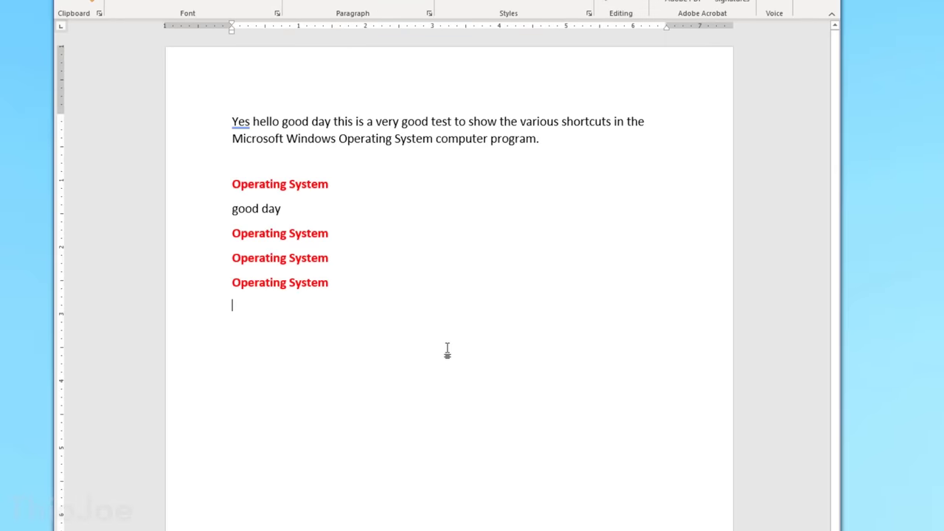
# Select all the text in the Word document and deselect it, doing this twice
pyautogui.hotkey('ctrl', 'a')
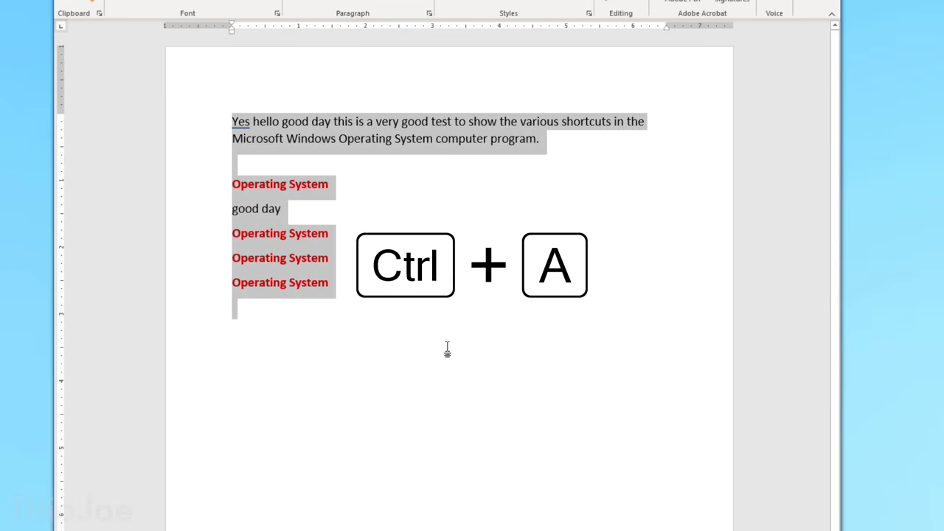
pyautogui.click(447, 348)
pyautogui.hotkey('ctrl', 'a')
pyautogui.click(451, 339)
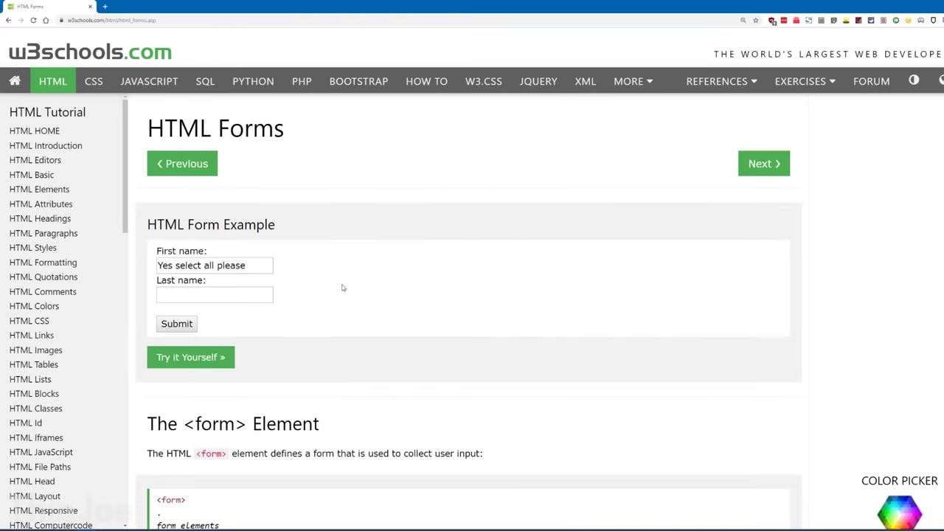
# Select all the content of the w3schools HTML Forms page and clear the selection, doing this twice
pyautogui.hotkey('ctrl', 'a')
pyautogui.click(342, 288)
pyautogui.hotkey('ctrl', 'a')
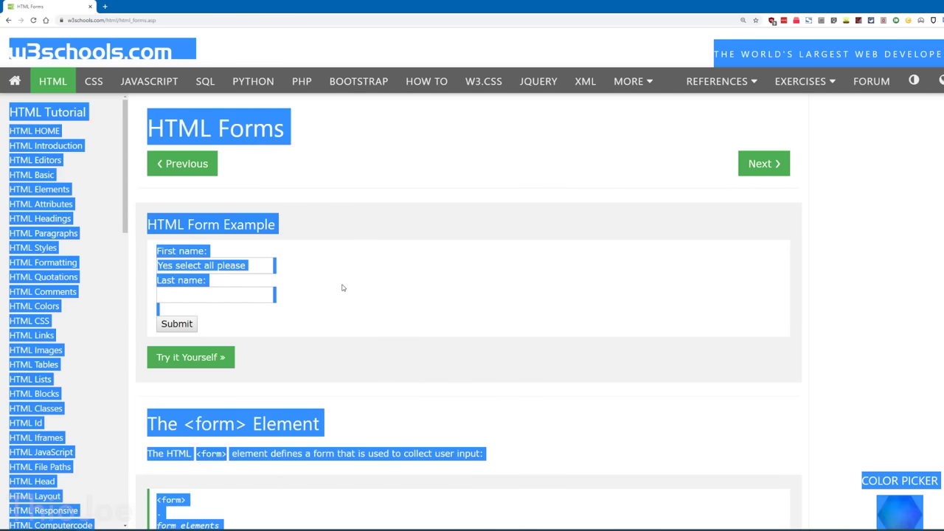
pyautogui.click(342, 288)
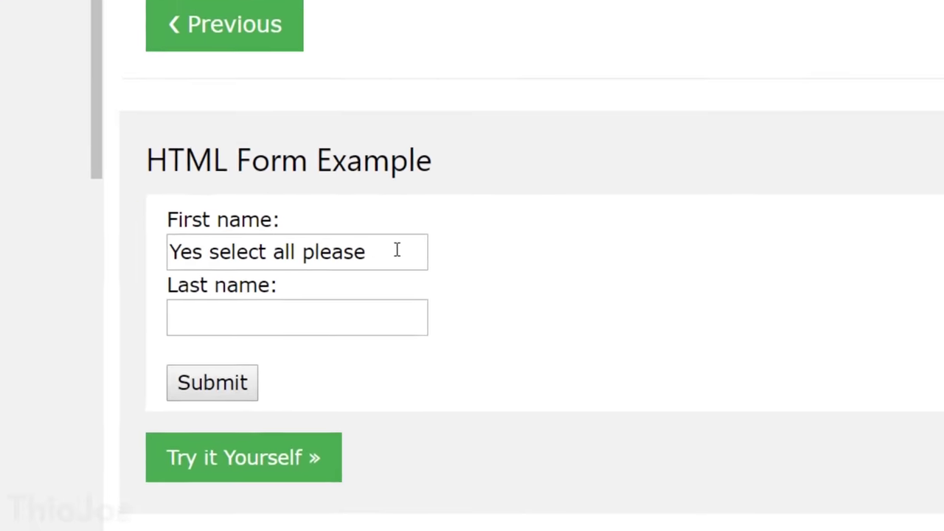
# Select all the text inside the First name field, then leave the field and select the whole page's content instead
pyautogui.click(261, 266)
pyautogui.hotkey('ctrl', 'a')
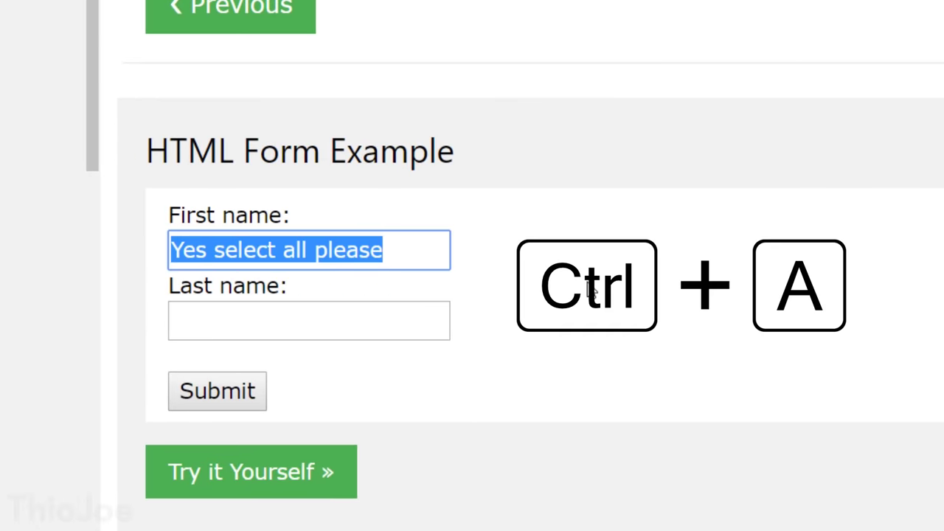
pyautogui.press('Right')
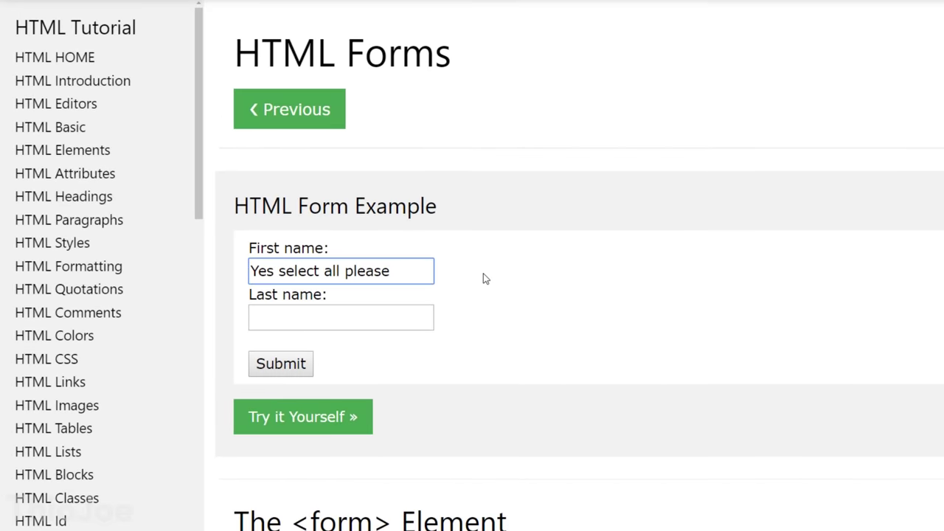
pyautogui.hotkey('ctrl', 'a')
pyautogui.click(484, 274)
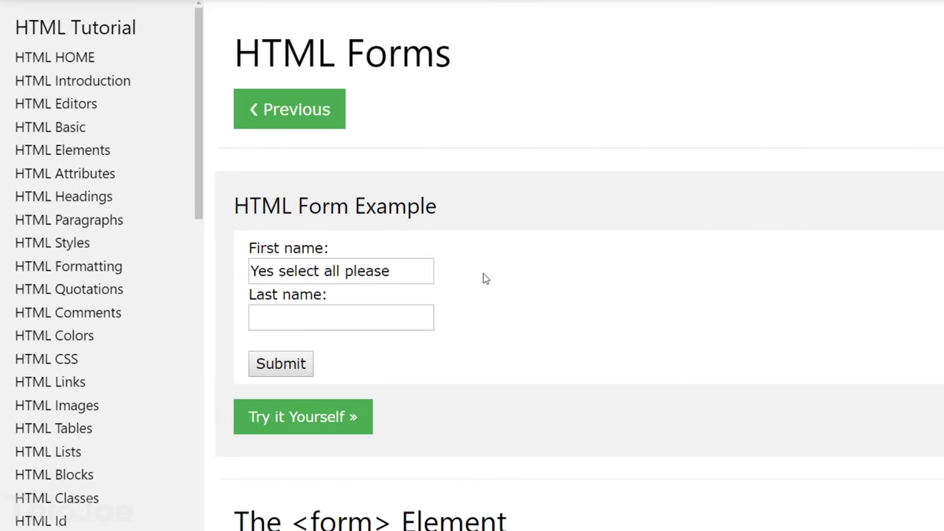
pyautogui.hotkey('ctrl', 'a')
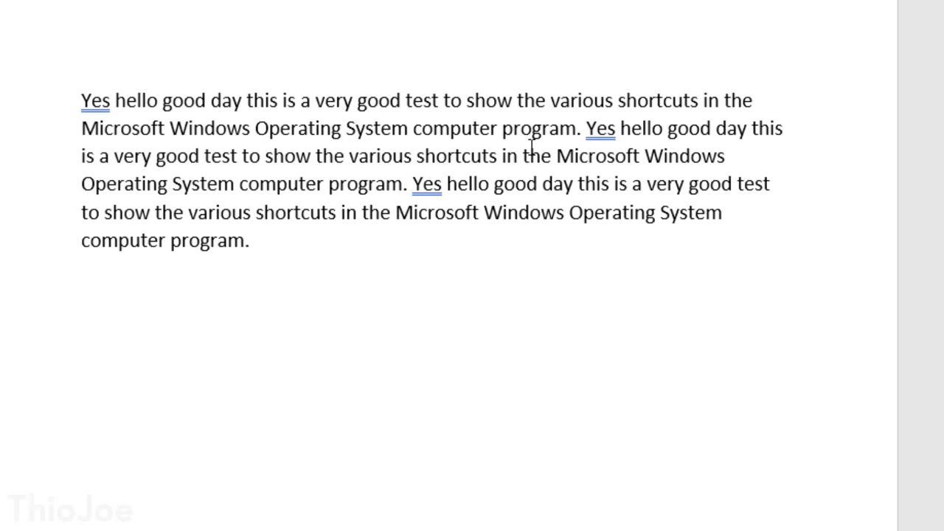
# Select text backward from before "various" in the paragraph's third line into "Operating" in the second, adjusting the selection by lines and characters
pyautogui.hotkey('shift', 'Up')
pyautogui.hotkey('shift', 'Down')
pyautogui.hotkey('shift', 'Down')
pyautogui.hotkey('shift', 'Up')
pyautogui.hotkey('shift', 'Up')
pyautogui.hotkey('shift', 'Left')
pyautogui.hotkey('shift', 'Left')
pyautogui.hotkey('shift', 'Left')
pyautogui.hotkey('shift', 'Left')
pyautogui.hotkey('shift', 'Left')
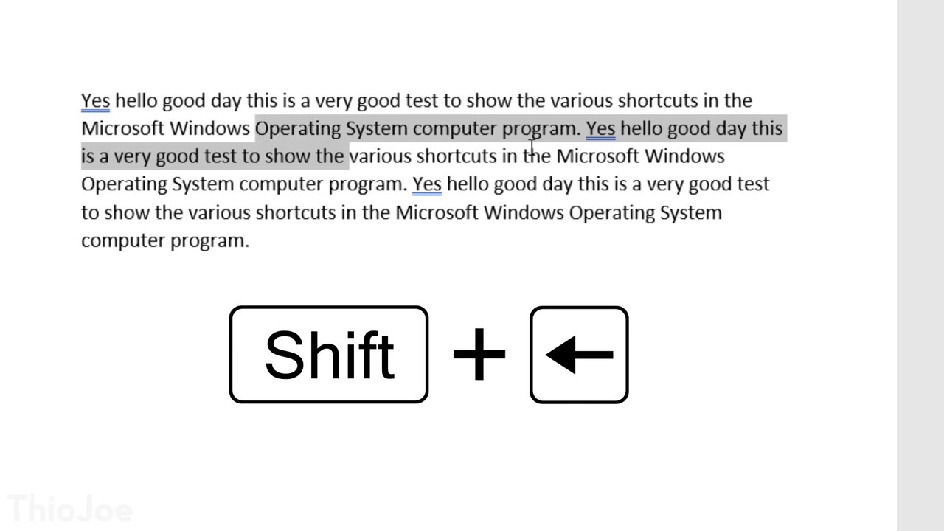
pyautogui.hotkey('shift', 'Right')
pyautogui.hotkey('shift', 'Right')
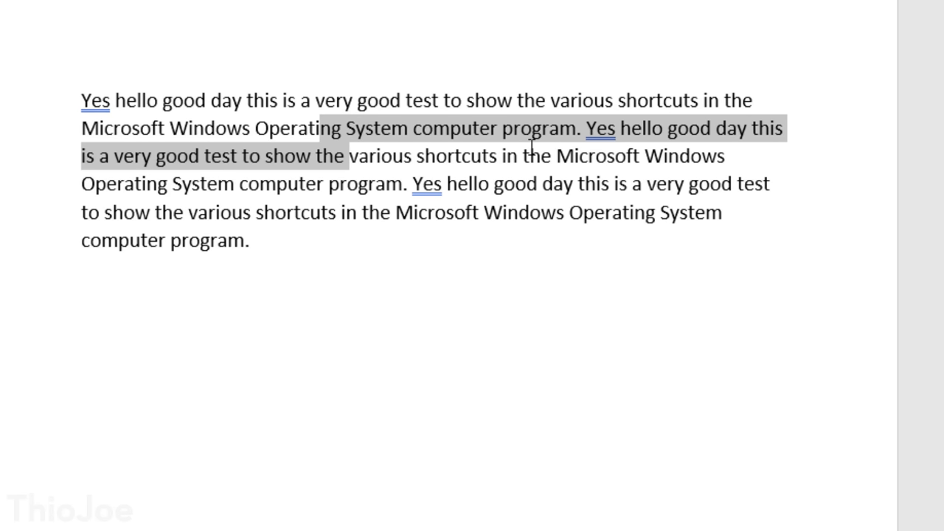
# Reselect the text from "Operating" in the second line, extend its end into "various" and shrink it back to "show the"
pyautogui.press('Right')
pyautogui.keyDown('shift'); pyautogui.click(256, 129); pyautogui.keyUp('shift')
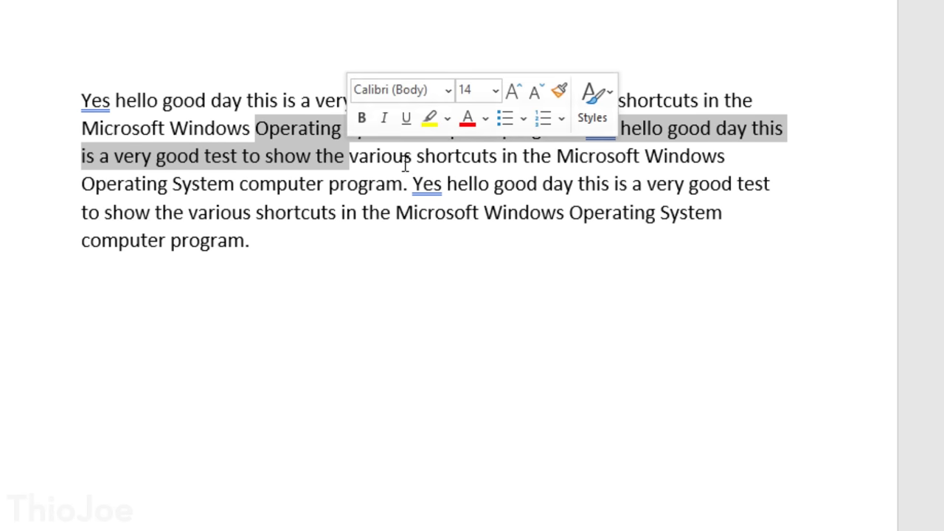
pyautogui.hotkey('shift', 'Right')
pyautogui.hotkey('shift', 'Right')
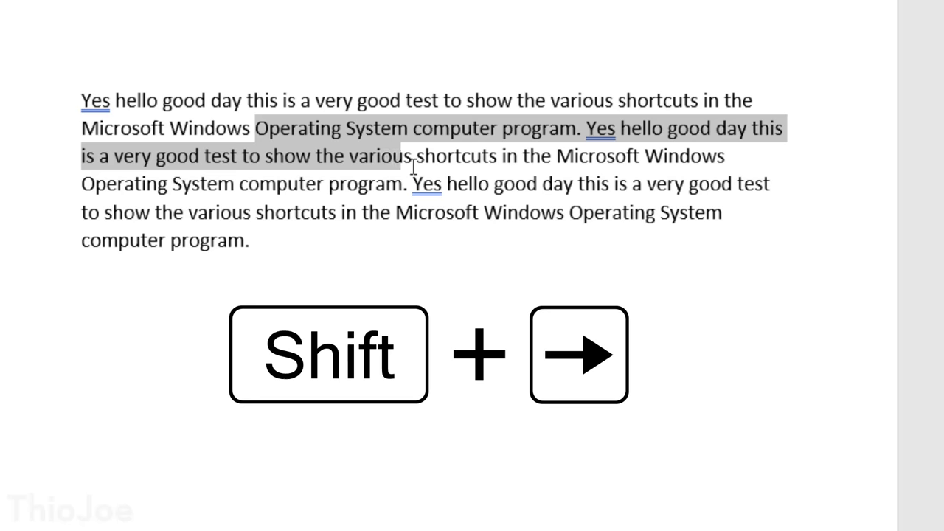
pyautogui.hotkey('shift', 'Left')
pyautogui.hotkey('shift', 'Left')
pyautogui.hotkey('shift', 'Left')
pyautogui.hotkey('shift', 'Left')
pyautogui.hotkey('shift', 'Left')
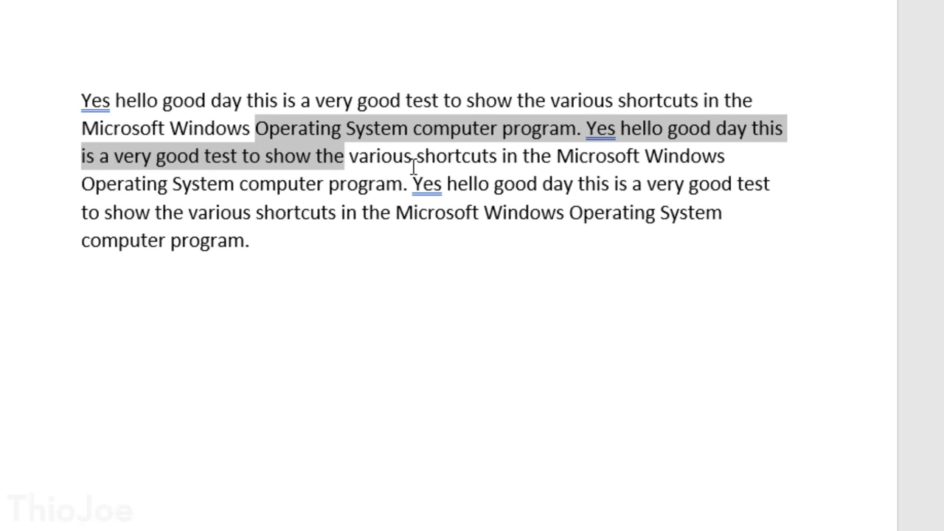
# Select the text backward from before "various" in the third line to the middle of "Windows" in the second line
pyautogui.click(325, 158)
pyautogui.keyDown('shift'); pyautogui.click(271, 130); pyautogui.keyUp('shift')
pyautogui.hotkey('shift', 'Left')
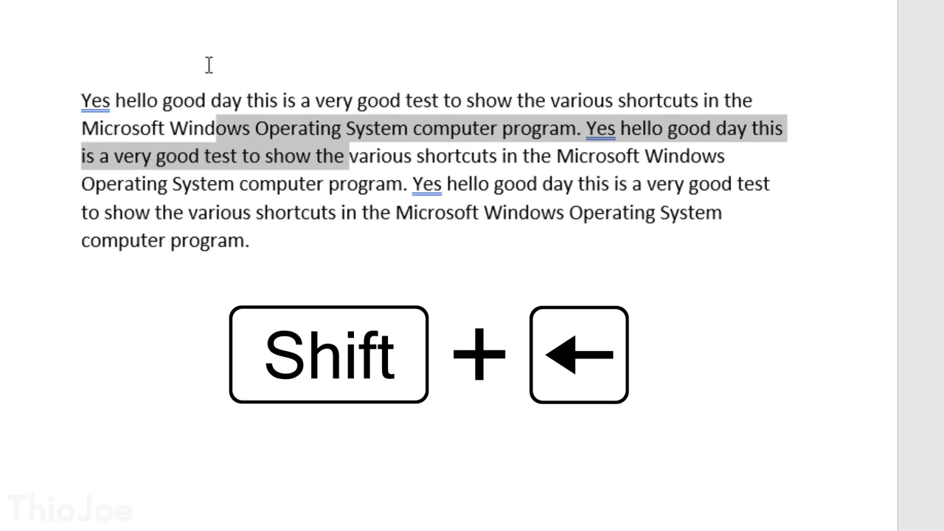
pyautogui.hotkey('shift', 'Left')
pyautogui.hotkey('shift', 'Left')
pyautogui.hotkey('shift', 'Left')
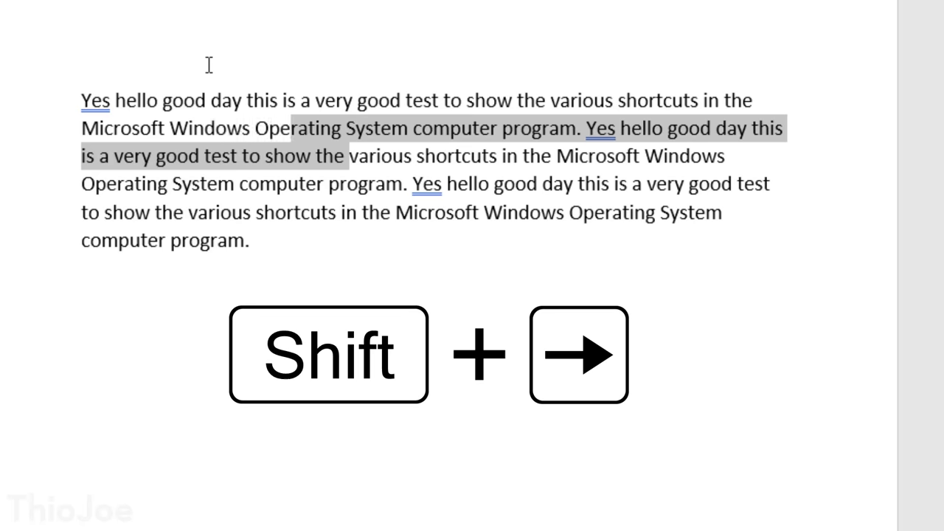
# Shrink the backward selection and extend it forward so it runs from "various" to the end of the paragraph
pyautogui.hotkey('shift', 'Right')
pyautogui.hotkey('shift', 'Right')
pyautogui.hotkey('shift', 'Right')
pyautogui.hotkey('shift', 'Right')
pyautogui.hotkey('shift', 'Down')
pyautogui.hotkey('shift', 'Down')
pyautogui.hotkey('shift', 'Down')
pyautogui.hotkey('shift', 'Down')
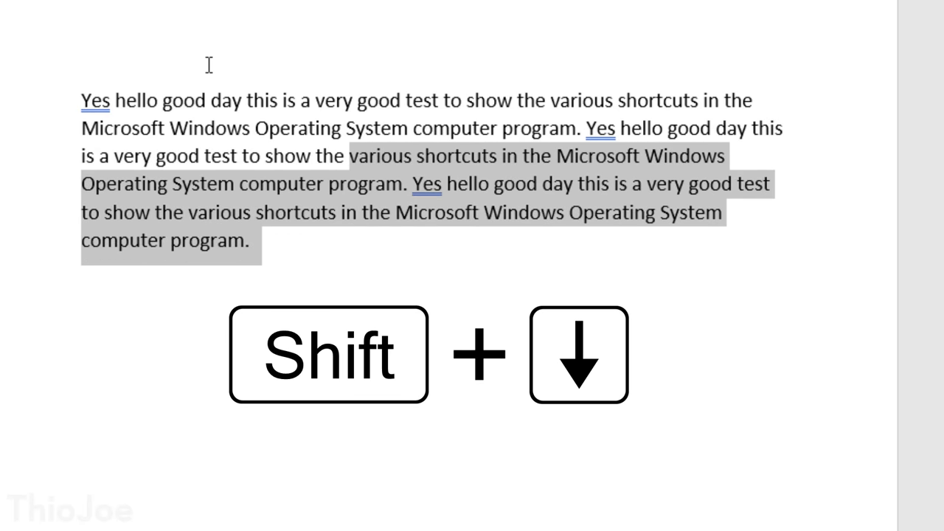
# Shrink the selection line by line and adjust it to just the space before "various" in the third line
pyautogui.hotkey('shift', 'Up')
pyautogui.hotkey('shift', 'Up')
pyautogui.hotkey('shift', 'Up')
pyautogui.hotkey('shift', 'Up')
pyautogui.hotkey('shift', 'Up')
pyautogui.hotkey('shift', 'Down')
pyautogui.hotkey('shift', 'Down')
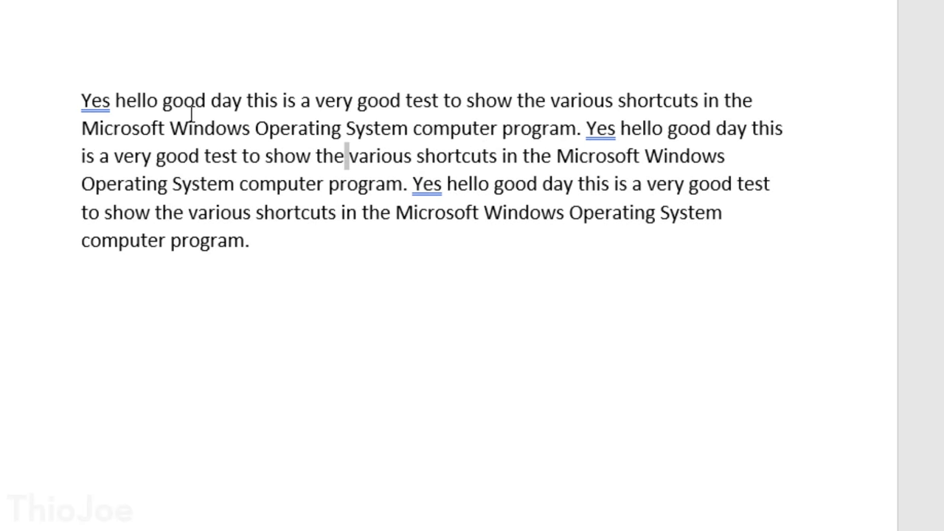
# Select from "day" in the paragraph's first line to "program" in the fourth, then extend the selection up to the blank line above
pyautogui.moveTo(163, 101); pyautogui.dragTo(402, 185)
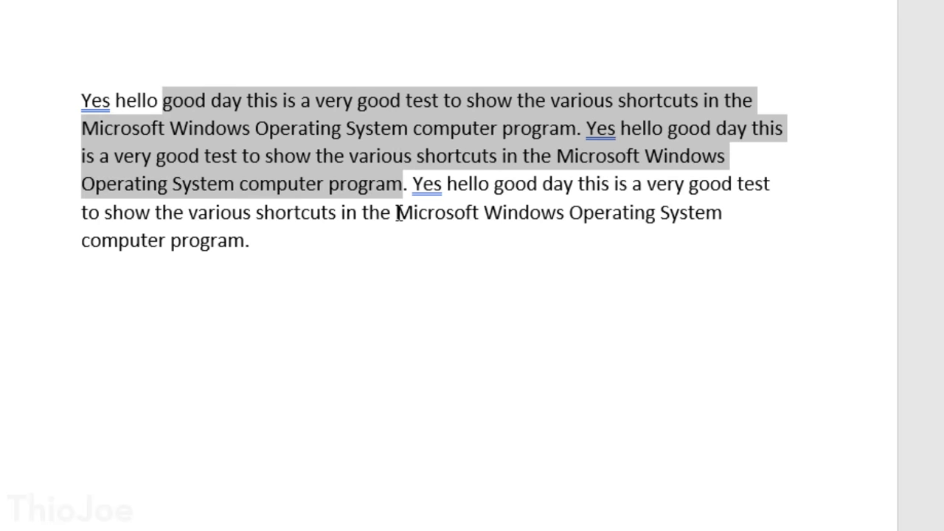
pyautogui.moveTo(402, 184); pyautogui.dragTo(216, 99)
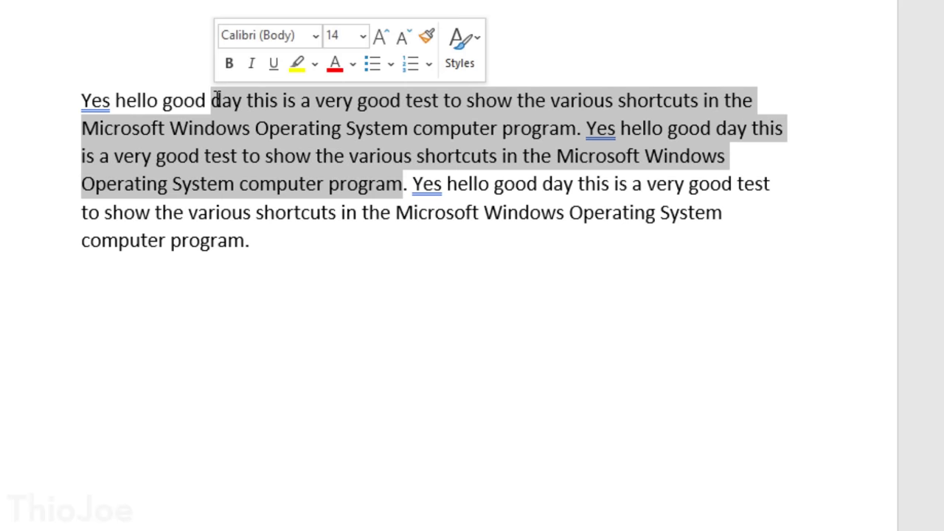
pyautogui.hotkey('shift', 'Down')
pyautogui.hotkey('shift', 'Up')
pyautogui.hotkey('shift', 'Down')
pyautogui.hotkey('shift', 'Up')
pyautogui.hotkey('shift', 'Up')
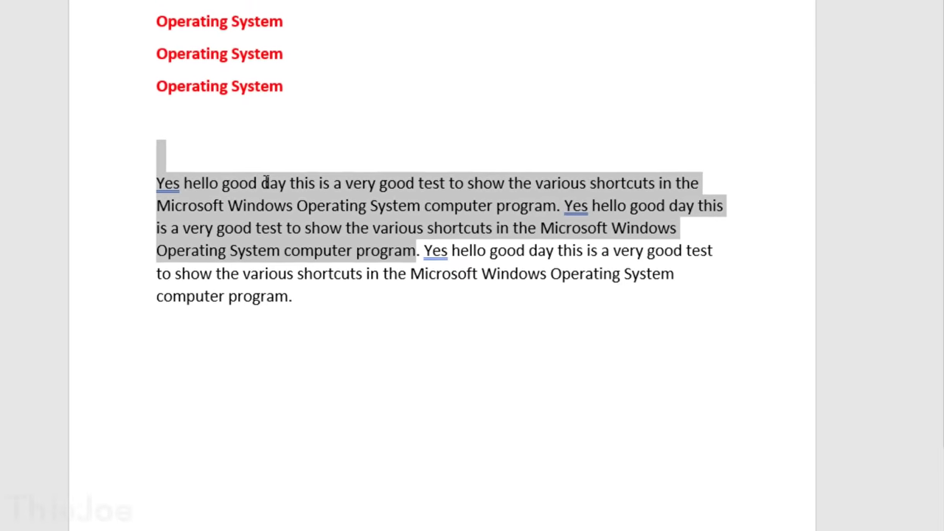
pyautogui.hotkey('shift', 'Up')
pyautogui.press('Up')
pyautogui.press('Up')
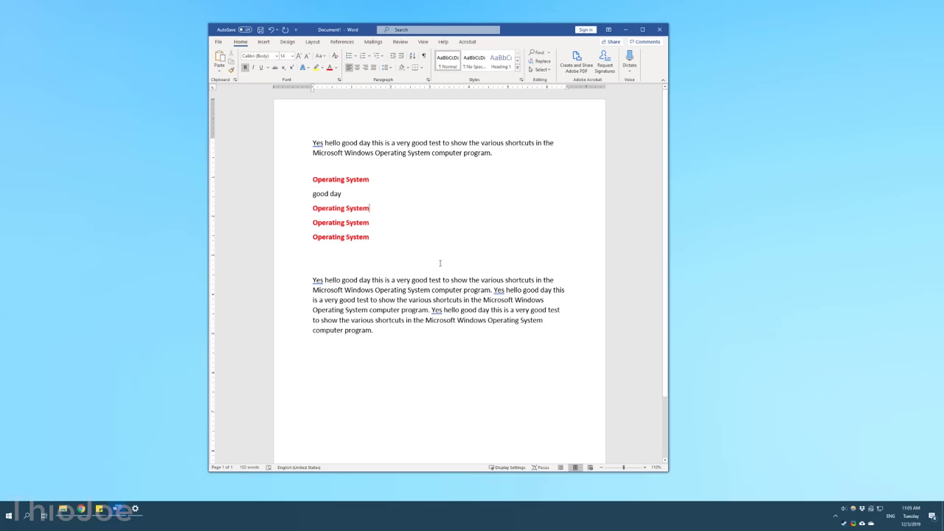
# Snap the Word window alternately to the left and right halves of the screen, finishing with it unsnapped
pyautogui.press('super+Left')
pyautogui.press('super+Right')
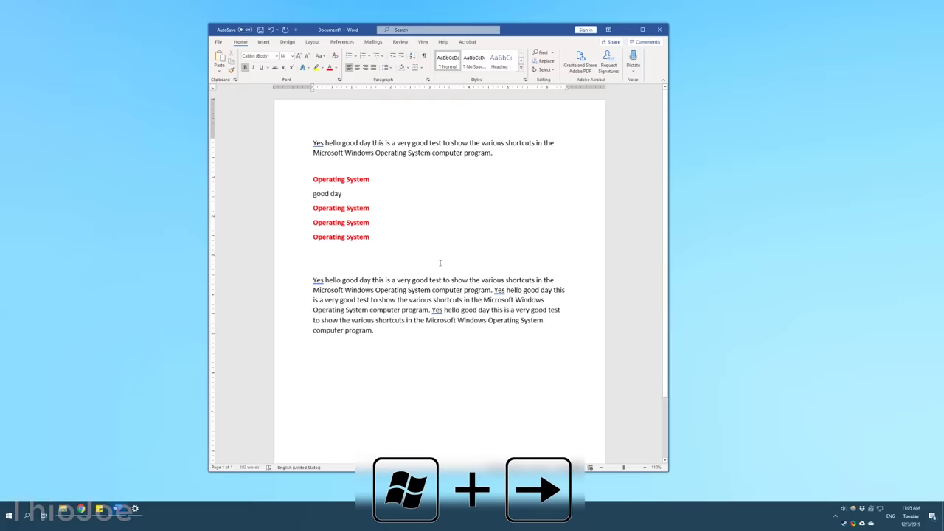
pyautogui.press('super+Right')
pyautogui.press('super+Left')
pyautogui.press('super+Left')
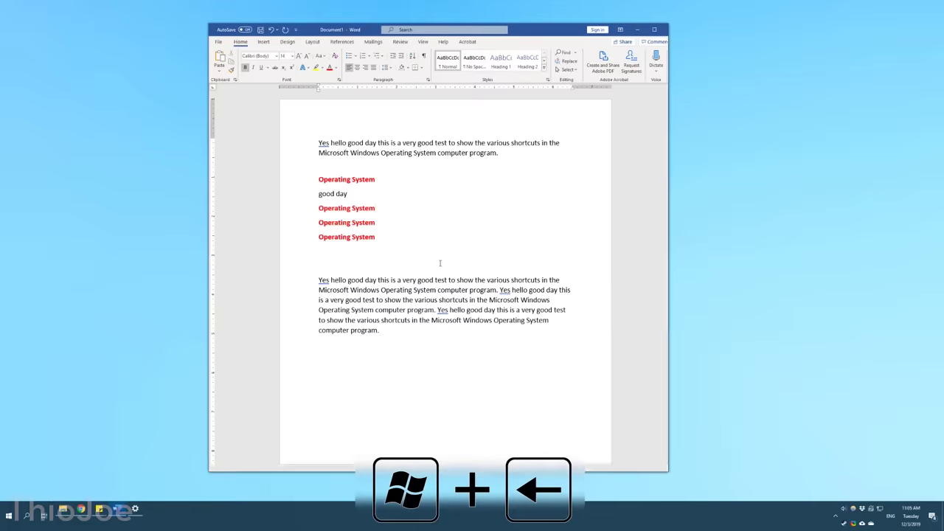
pyautogui.press('super+Right')
pyautogui.press('super+Right')
pyautogui.press('super+Left')
pyautogui.press('super+Left')
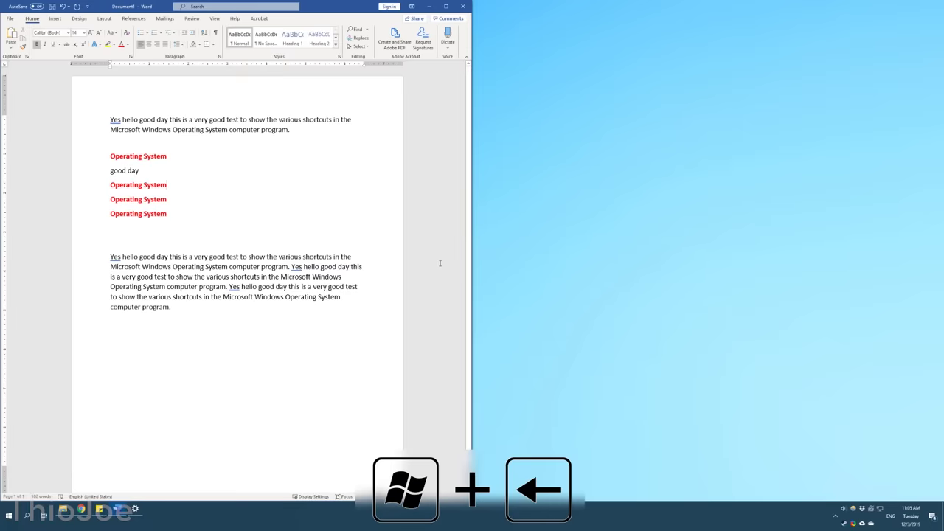
pyautogui.press('super+Right')
pyautogui.press('super+Right')
pyautogui.press('super+Left')
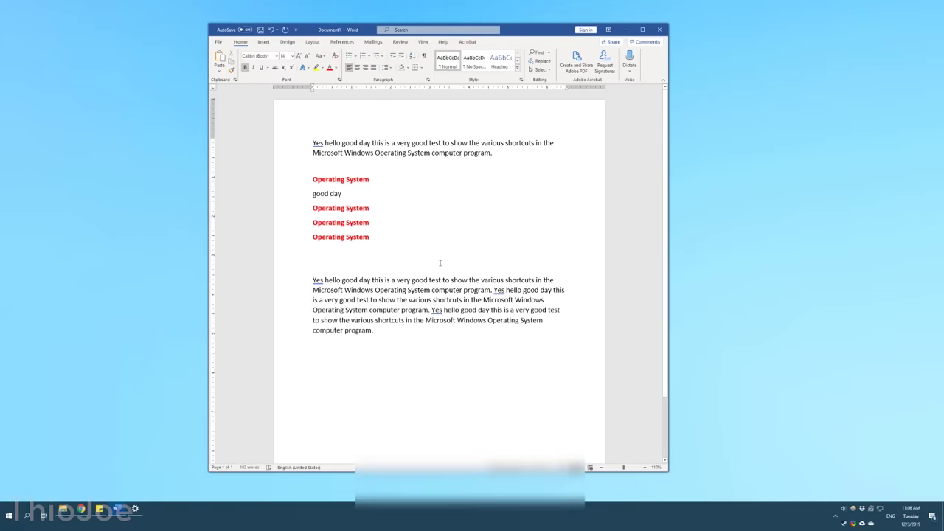
# Snap the Word window to the left half, move it through the left quarters, and return it to its floating position
pyautogui.press('super+Left')
pyautogui.press('super+Down')
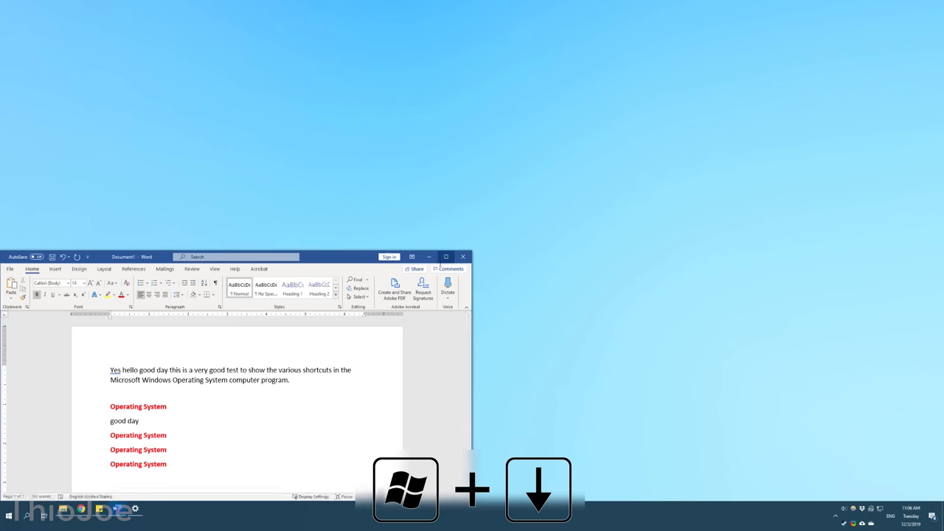
pyautogui.press('super+Up')
pyautogui.press('super+Up')
pyautogui.press('super+Right')
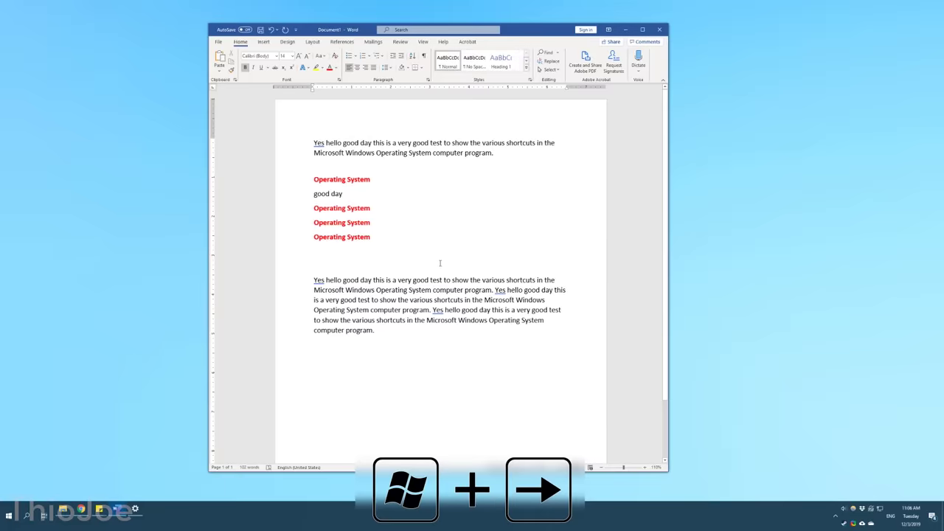
# Snap the Word window to the right half of the screen, shift it between quarters, and minimize it
pyautogui.press('super+Right')
pyautogui.press('super+Up')
pyautogui.press('super+Down')
pyautogui.press('super+Down')
pyautogui.press('super+Down')
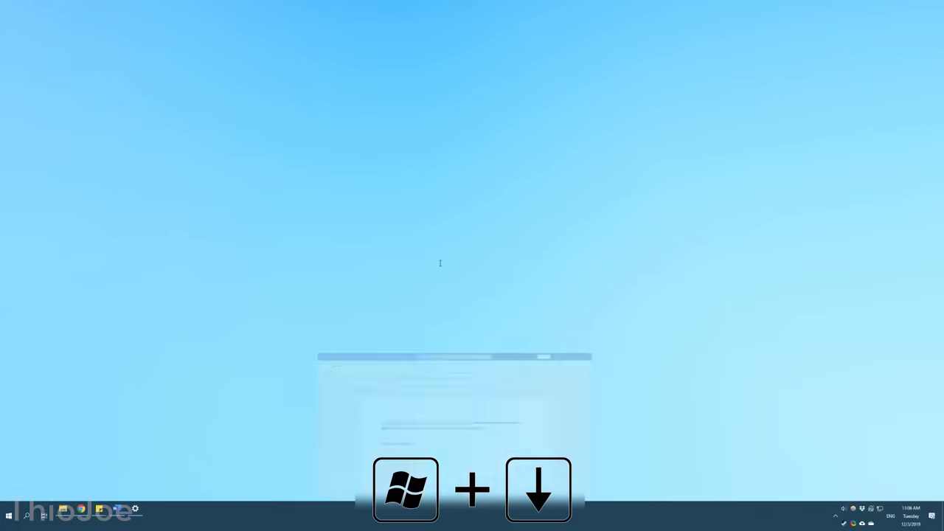
# Restore the minimized Word window, maximize it, and return it to its floating size
pyautogui.press('super+Up')
pyautogui.press('super+Up')
pyautogui.press('super+Left')
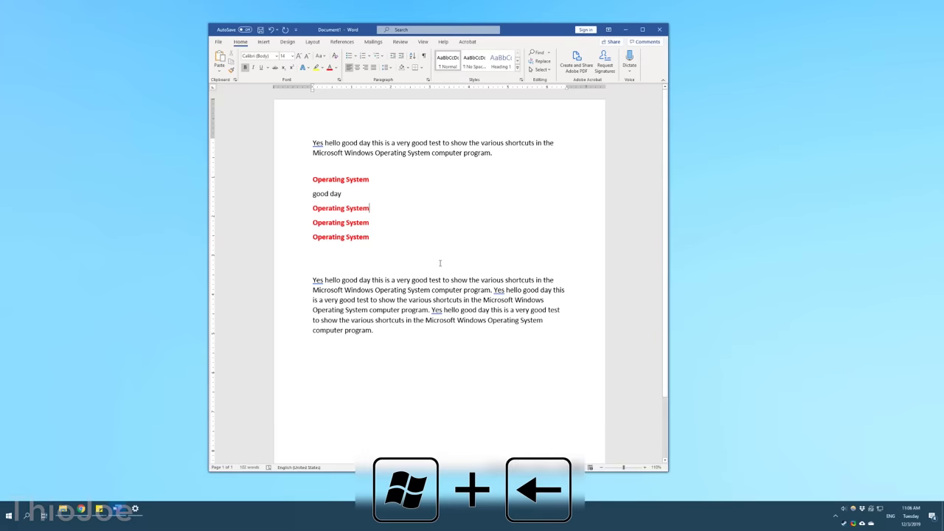
pyautogui.press('super+Up')
pyautogui.press('super+Down')
# Snap the Word window to the left half, cycle it through the upper and lower quarters, and maximize it
pyautogui.press('super+Left')
pyautogui.press('super+Up')
pyautogui.press('super+Down')
pyautogui.press('super+Down')
pyautogui.press('super+Up')
pyautogui.press('super+Up')
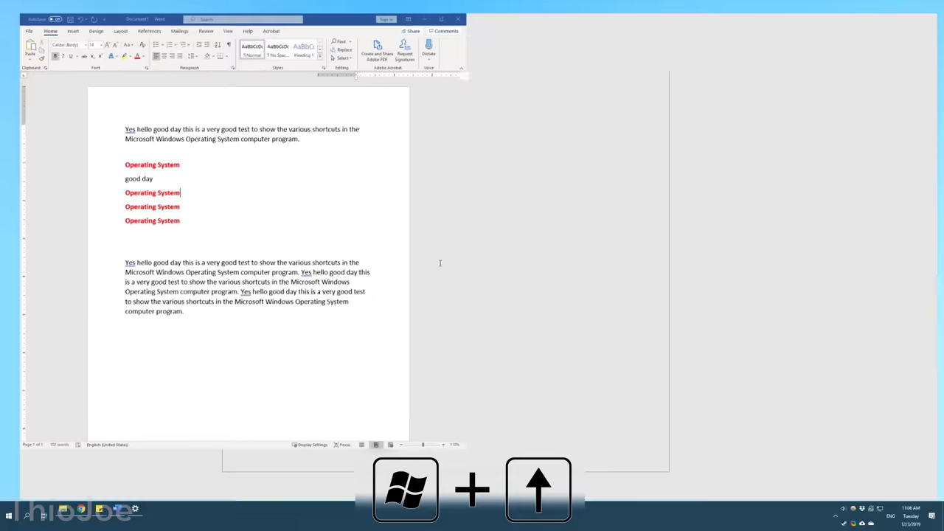
# Restore the maximized Word window, snap it to the left half, and unsnap it again
pyautogui.press('super+Down')
pyautogui.press('super+Left')
pyautogui.press('super+Right')
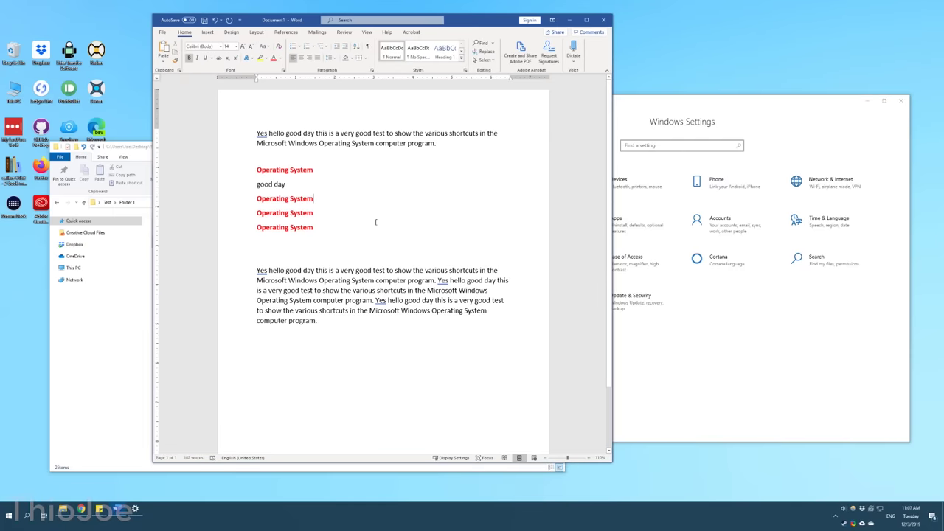
# Toggle several times between showing the desktop and restoring all open windows, finishing on the empty desktop
pyautogui.press('super+d')
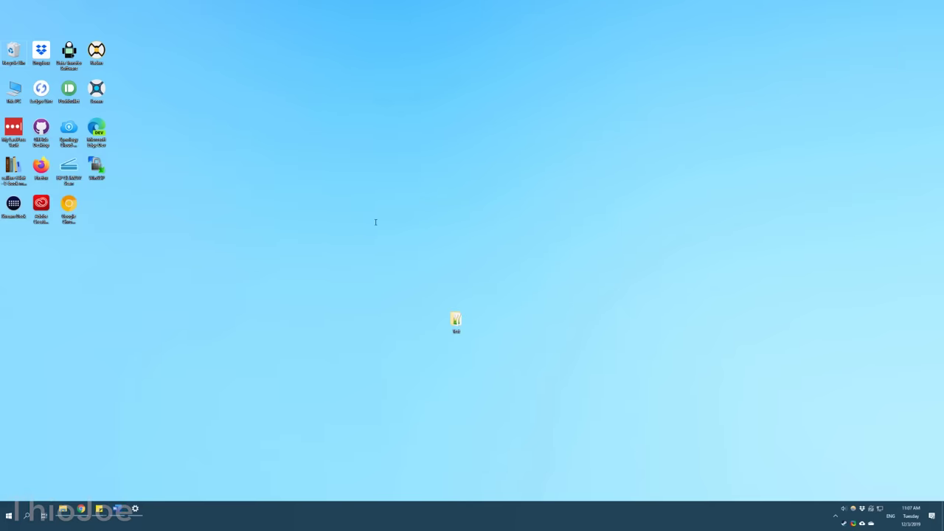
pyautogui.press('super+d')
pyautogui.press('super+d')
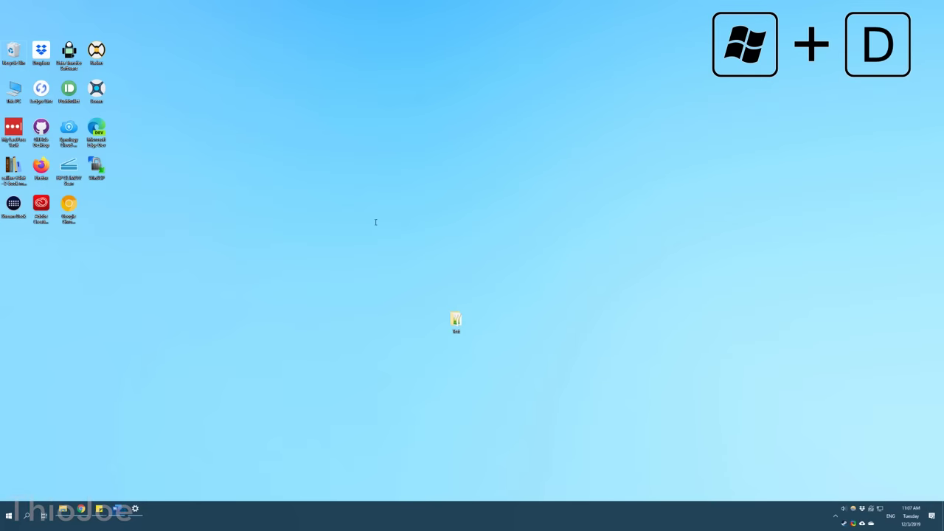
pyautogui.press('super+d')
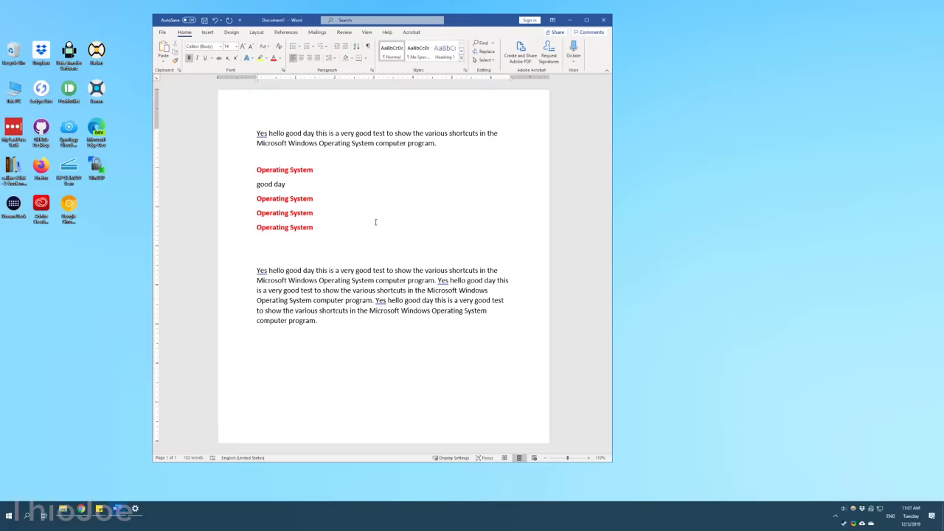
pyautogui.press('super+d')
pyautogui.press('super+d')
pyautogui.press('super+d')
pyautogui.press('super+d')
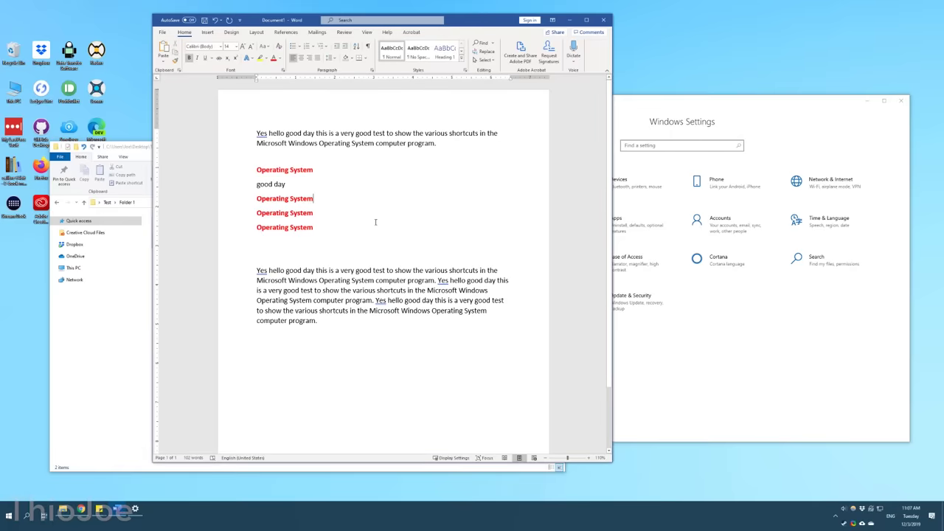
pyautogui.press('super+d')
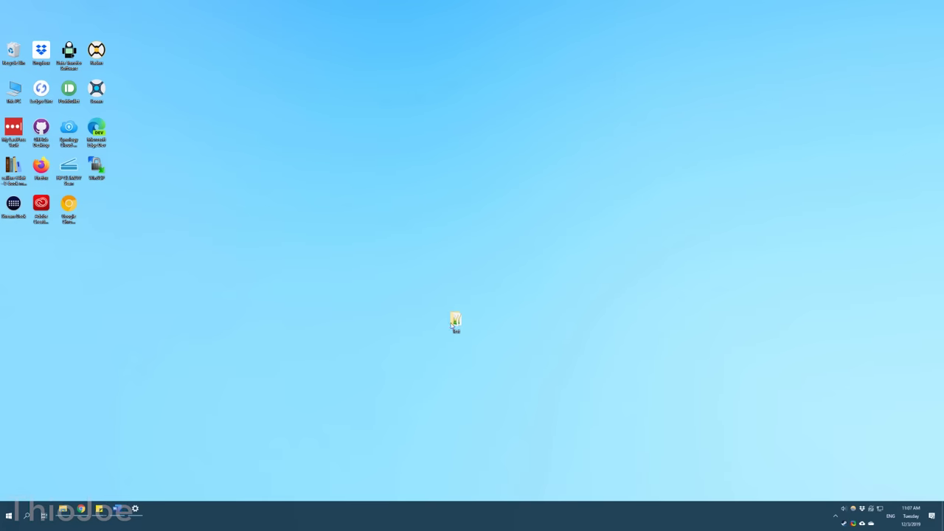
pyautogui.moveTo(484, 252); pyautogui.dragTo(310, 230)
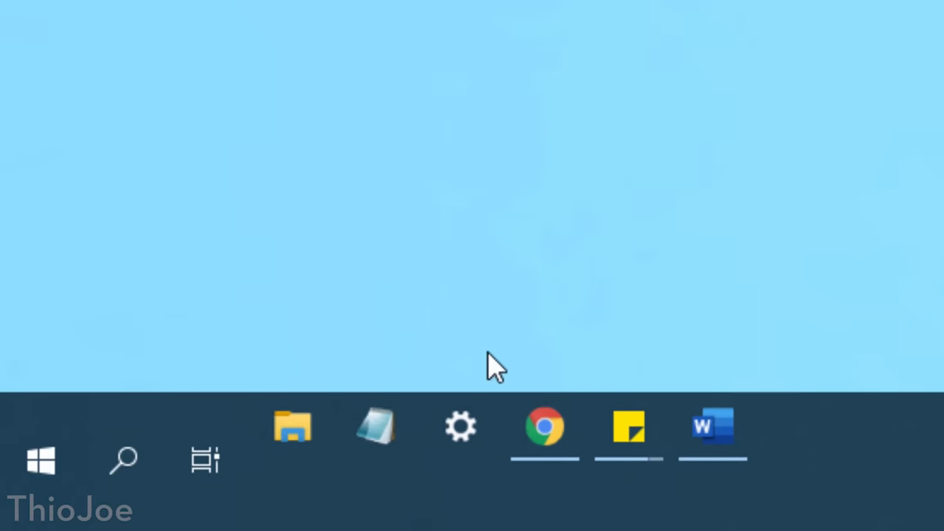
# Open the first three pinned taskbar apps by their number: File Explorer, Notepad and Settings
pyautogui.press('super+1')
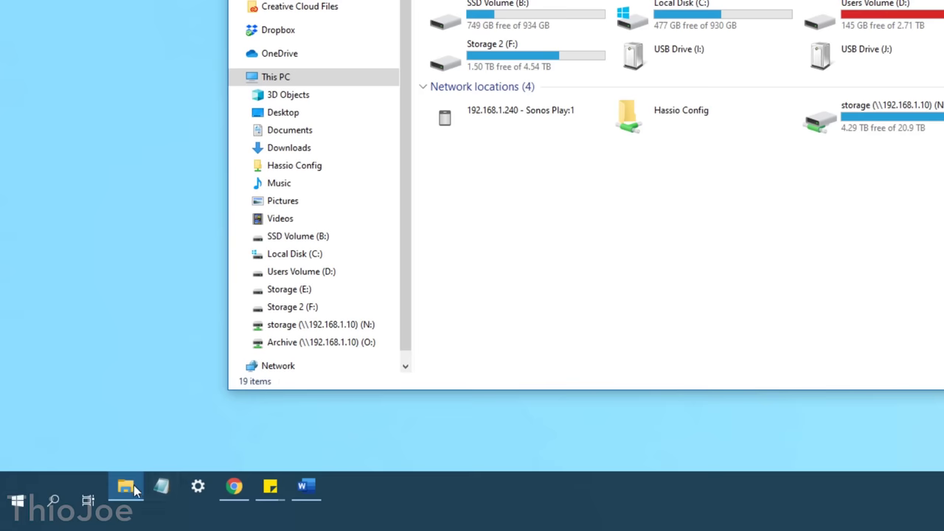
pyautogui.moveTo(284, 443)
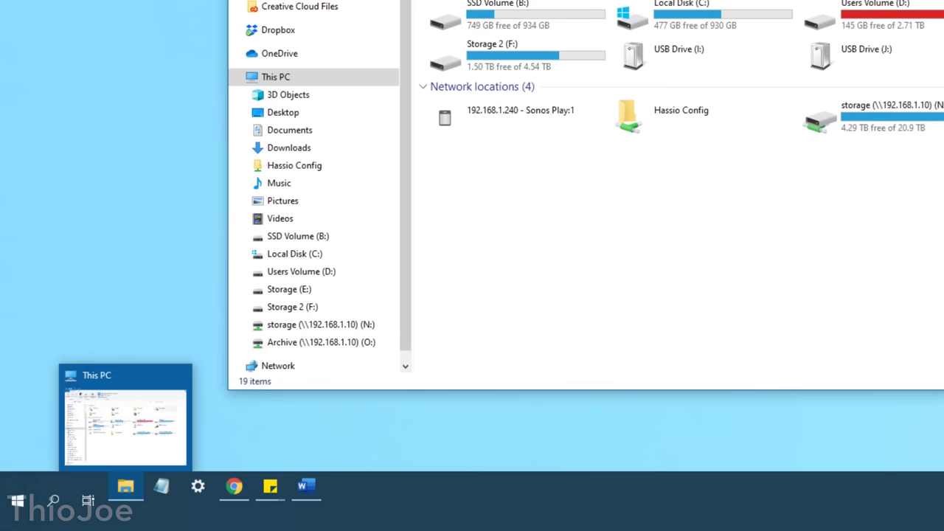
pyautogui.press('super+1')
pyautogui.press('super+2')
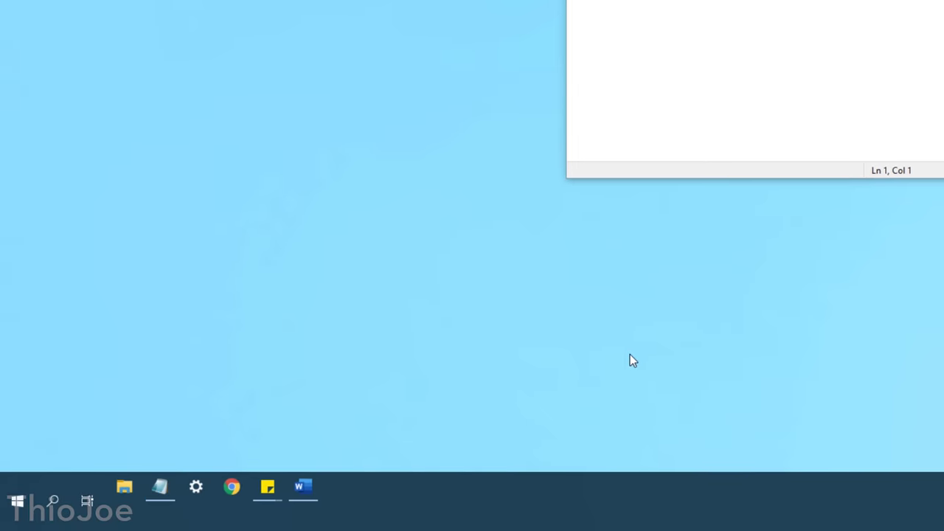
pyautogui.press('super+3')
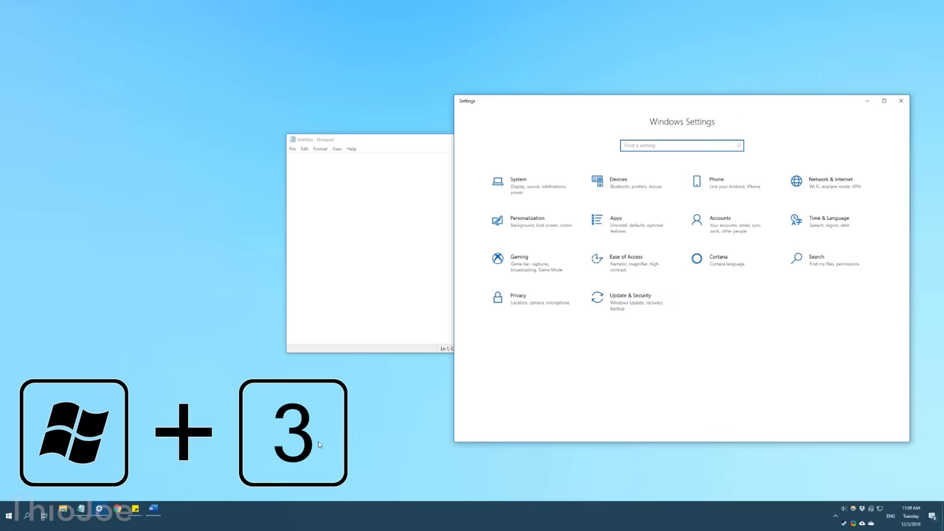
# Call up File Explorer and then Notepad repeatedly by their taskbar numbers
pyautogui.press('super+1')
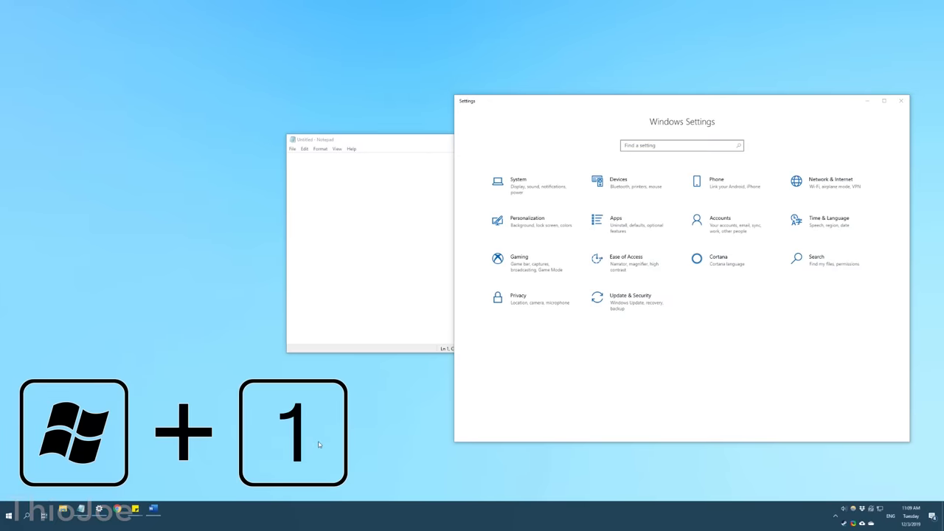
pyautogui.press('super+1')
pyautogui.press('super+1')
pyautogui.press('super+1')
pyautogui.press('super+2')
pyautogui.press('super+2')
pyautogui.press('super+2')
pyautogui.press('super+2')
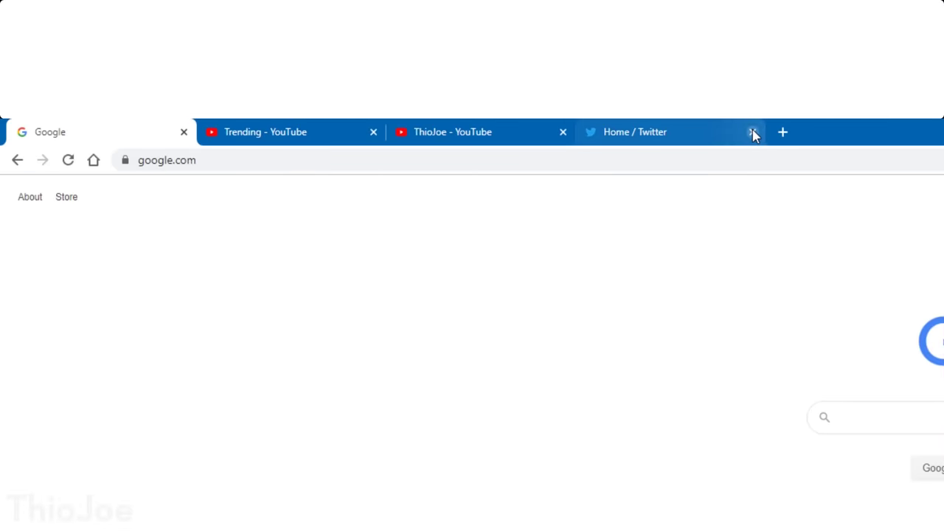
# In Chrome, close the Home / Twitter, ThioJoe - YouTube and Trending - YouTube tabs, then reopen all three
pyautogui.click(757, 132)
pyautogui.click(563, 132)
pyautogui.click(374, 132)
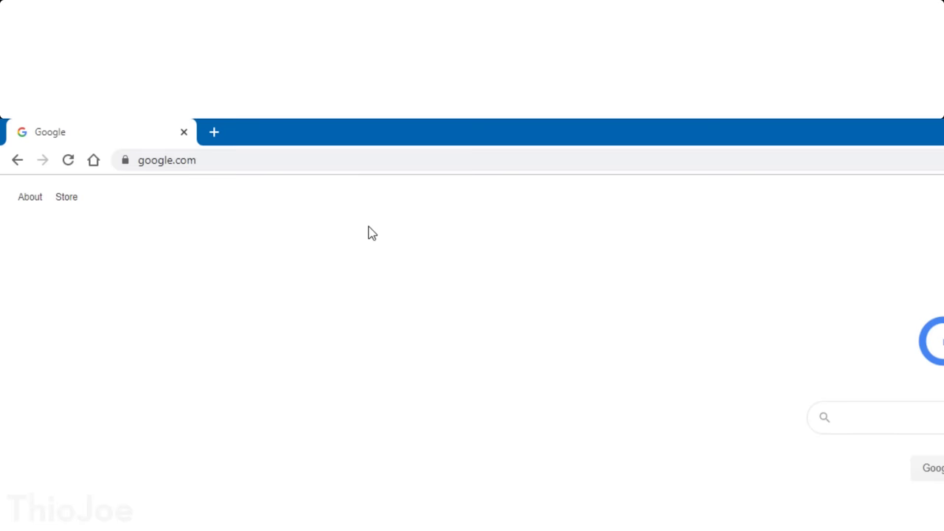
pyautogui.hotkey('ctrl', 'shift', 't')
pyautogui.hotkey('ctrl', 'shift', 't')
pyautogui.hotkey('ctrl', 'shift', 't')
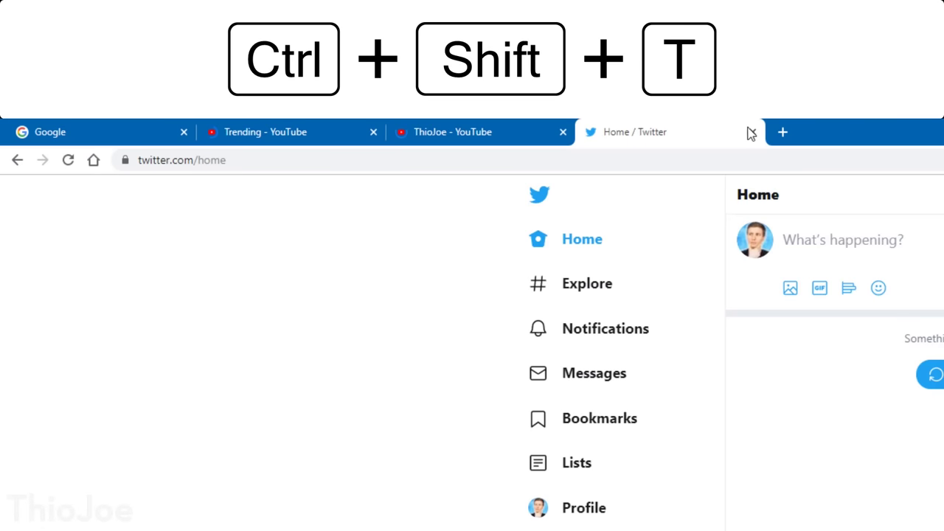
# Close and reopen the Twitter, ThioJoe and Trending tabs one at a time, then switch to the ThioJoe tab
pyautogui.click(753, 132)
pyautogui.hotkey('ctrl', 'shift', 't')
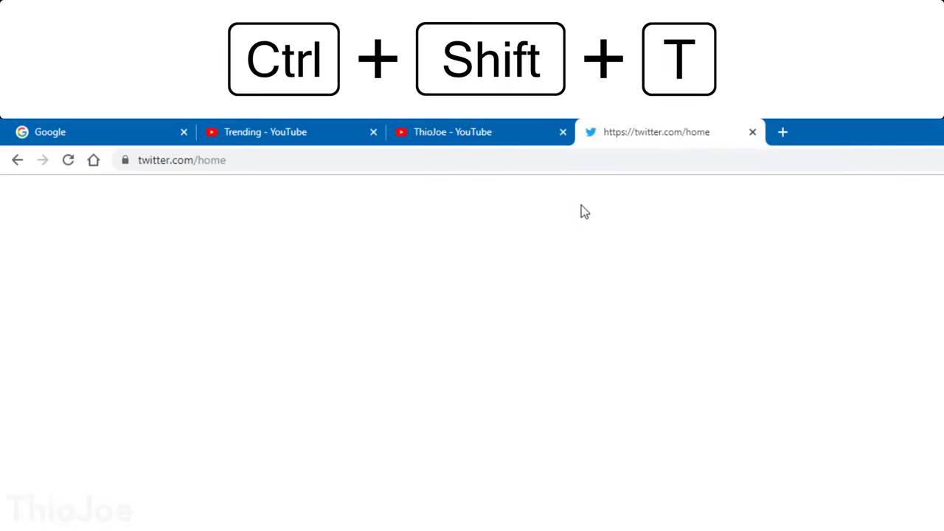
pyautogui.click(563, 132)
pyautogui.hotkey('ctrl', 'shift', 't')
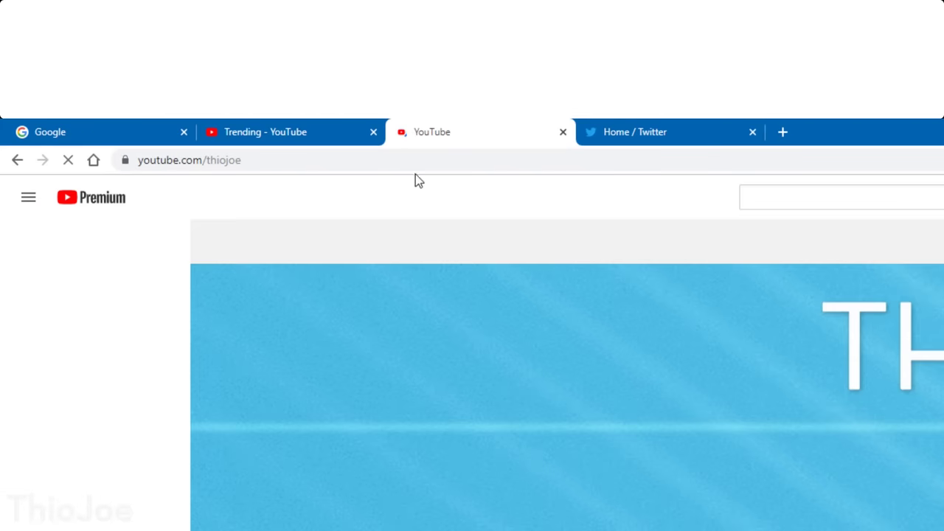
pyautogui.click(374, 133)
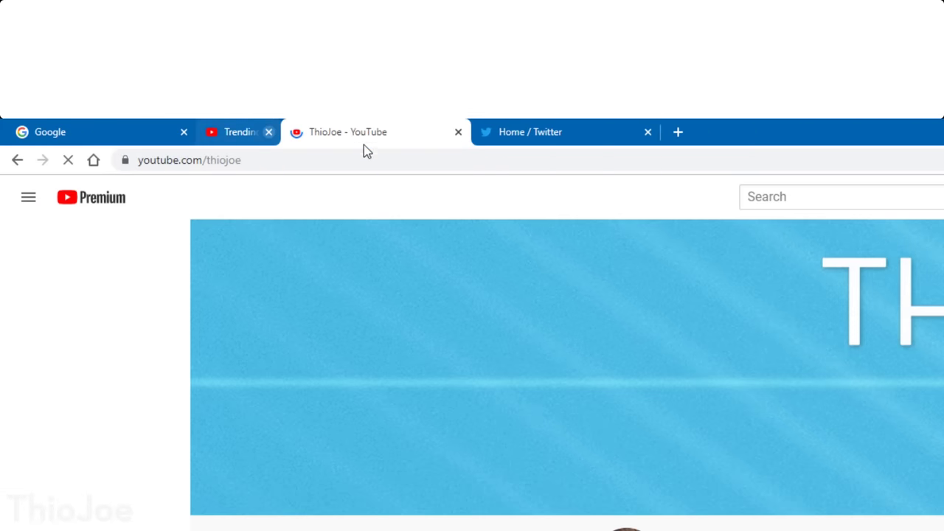
pyautogui.hotkey('ctrl', 'shift', 't')
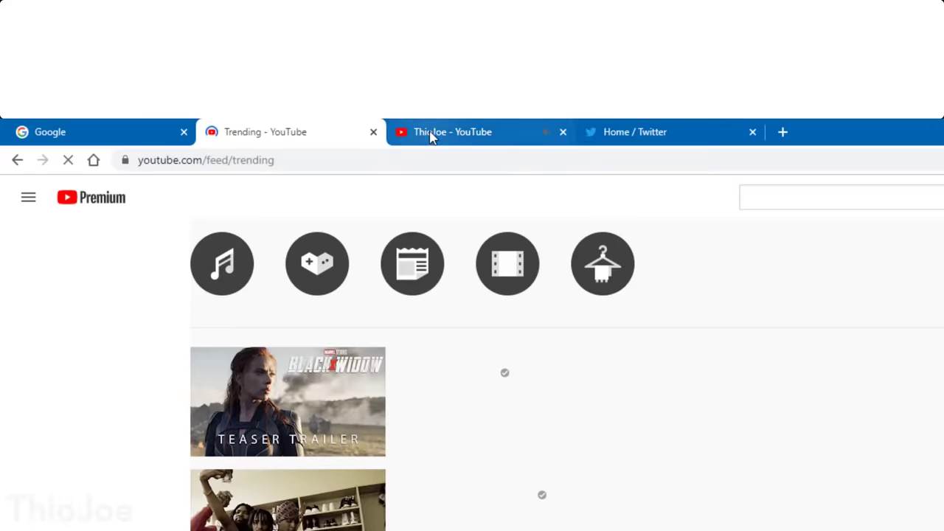
pyautogui.click(430, 132)
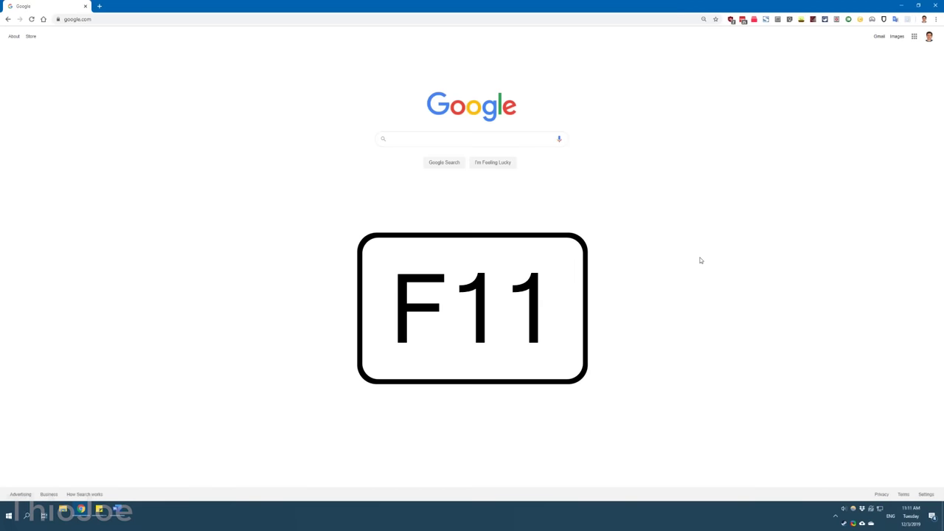
# Toggle full-screen mode on, off and on again for the Google page
pyautogui.press('F11')
pyautogui.press('F11')
pyautogui.press('F11')
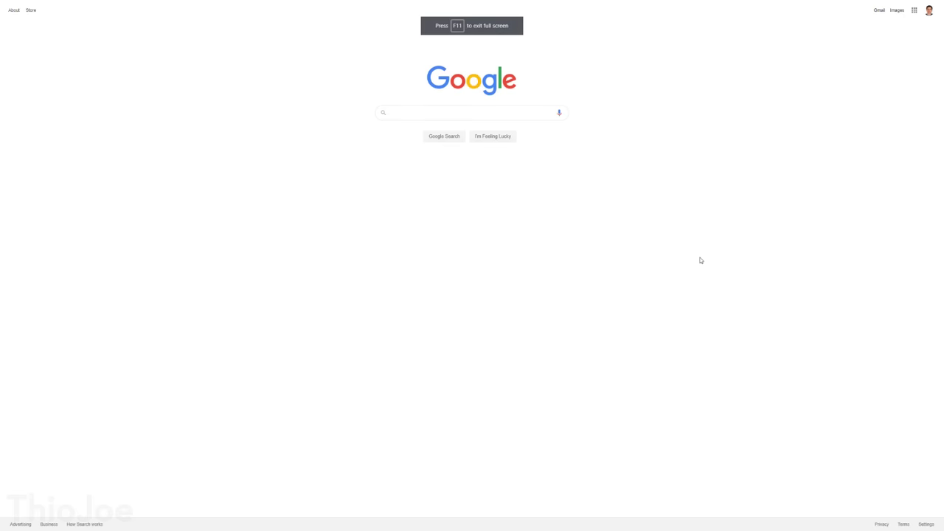
# Leave full-screen view of the Google page, then switch full screen on and off repeatedly
pyautogui.press('F11')
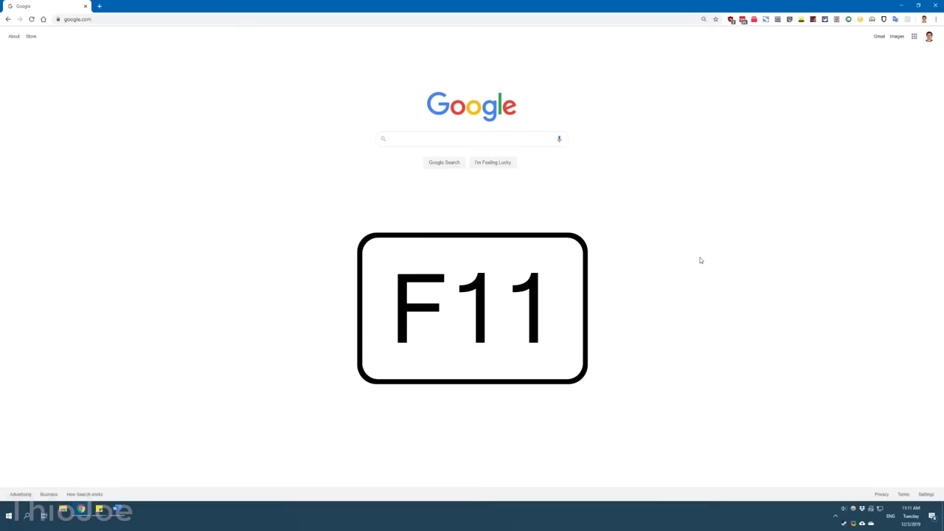
pyautogui.press('F11')
pyautogui.press('F11')
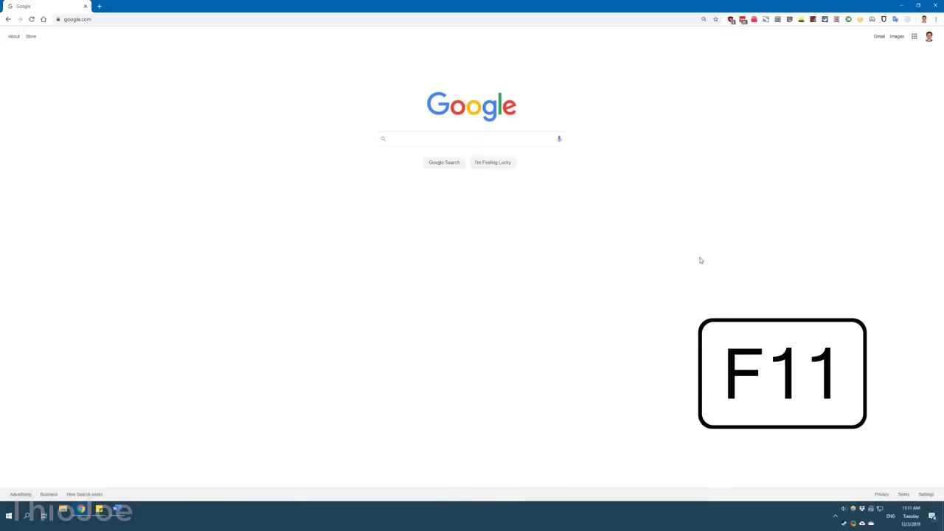
pyautogui.press('F11')
pyautogui.press('F11')
pyautogui.press('F11')
pyautogui.press('F11')
pyautogui.press('F11')
pyautogui.press('F11')
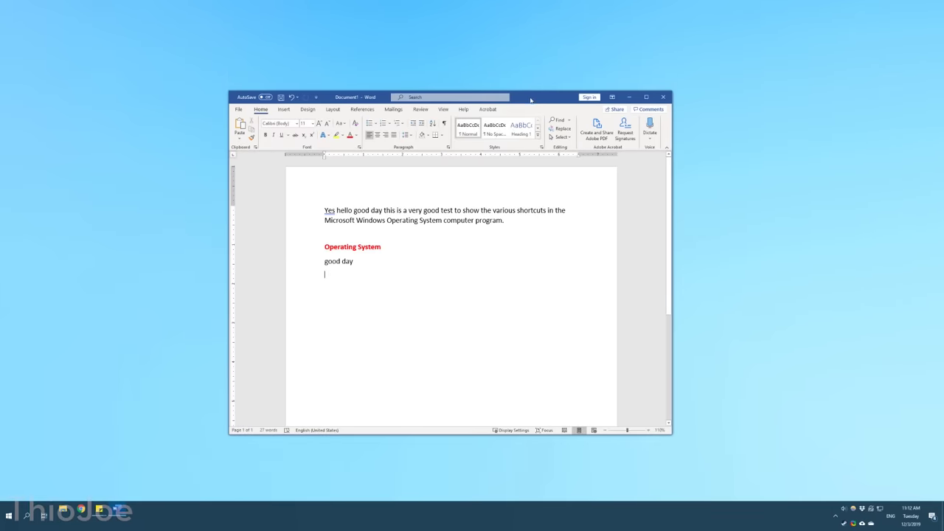
# Capture a rectangular snip around the whole Word window and open it for markup, then snip the Word document again
pyautogui.press('shift+super+s')
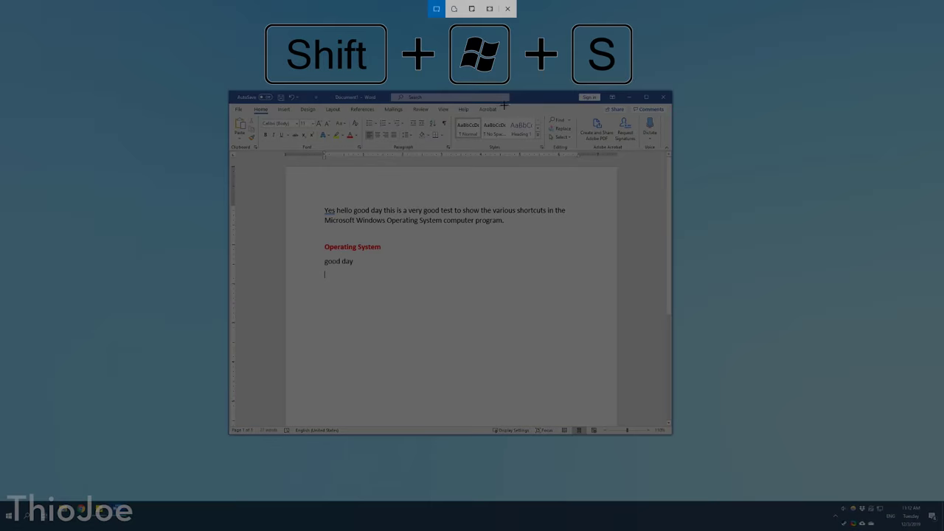
pyautogui.moveTo(219, 88); pyautogui.dragTo(681, 442)
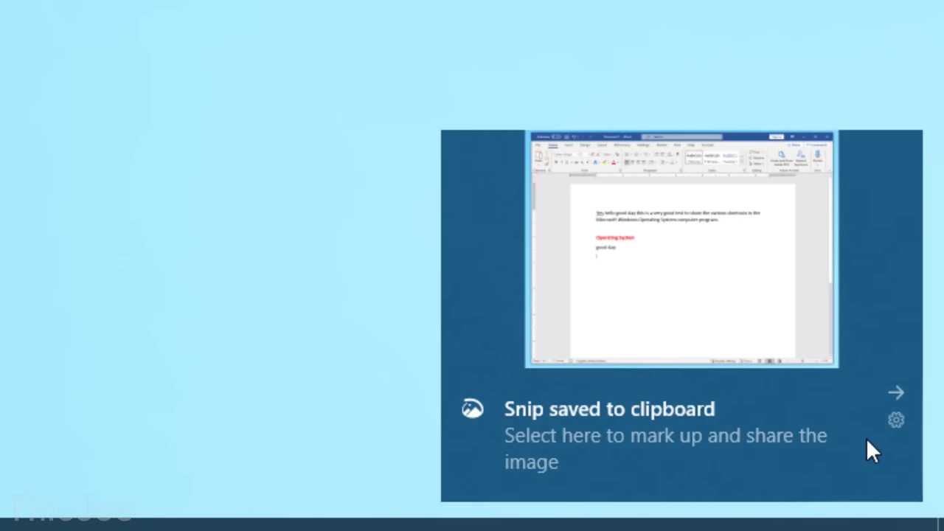
pyautogui.click(753, 339)
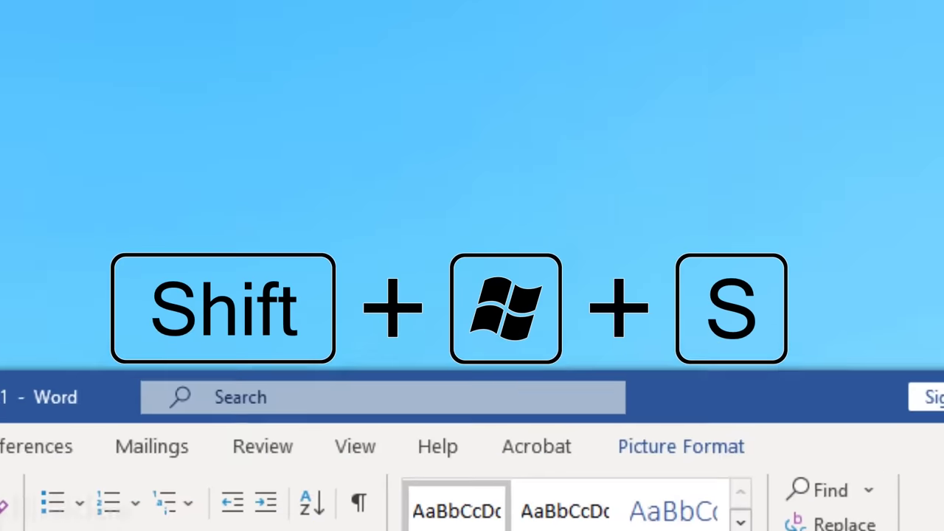
pyautogui.press('shift+super+s')
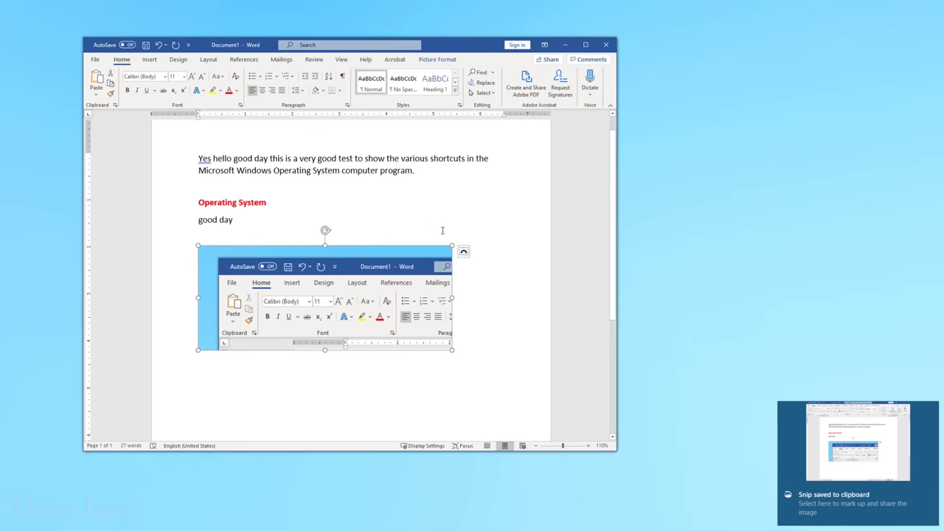
# Call up the Windows projection options for choosing a display mode
pyautogui.press('super+p')
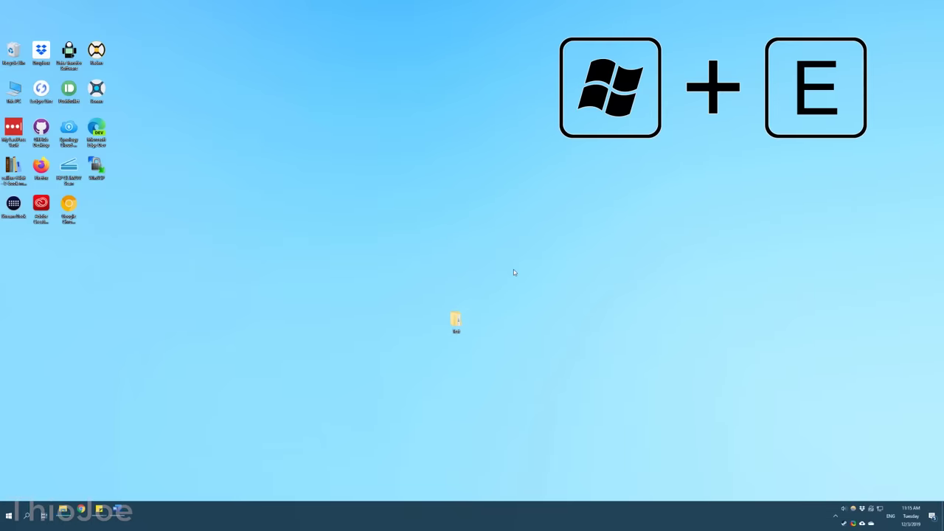
# Launch File Explorer from the desktop and close its window again
pyautogui.press('super+e')
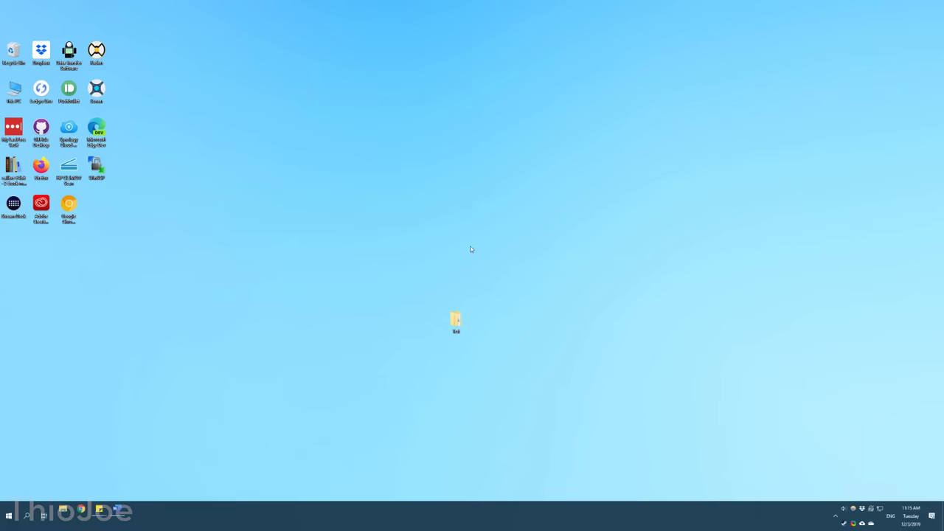
pyautogui.press('super+e')
pyautogui.click(675, 117)
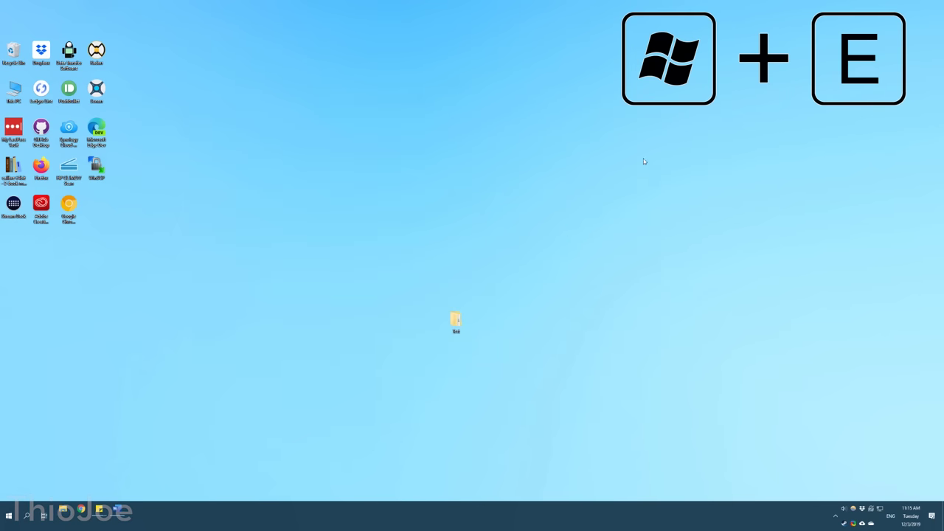
# Open five separate File Explorer windows showing This PC
pyautogui.press('super+e')
pyautogui.press('super+e')
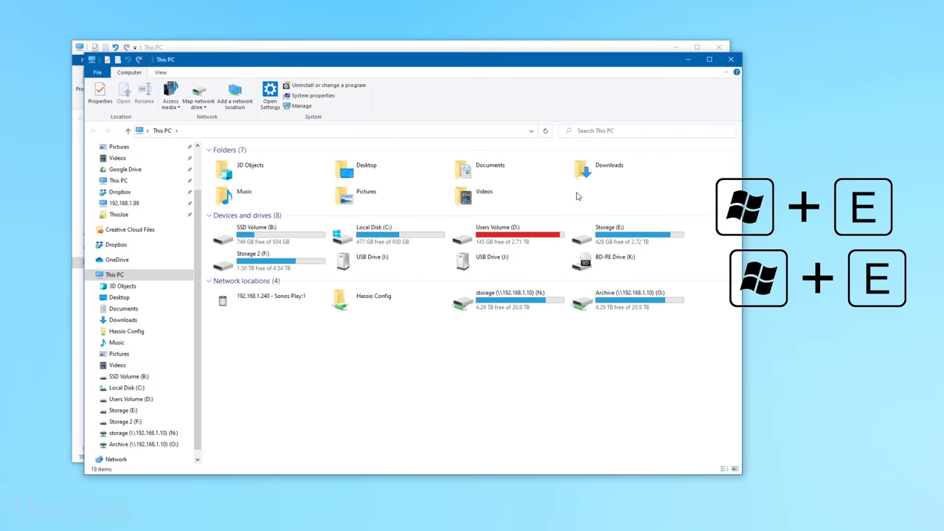
pyautogui.press('super+e')
pyautogui.press('super+e')
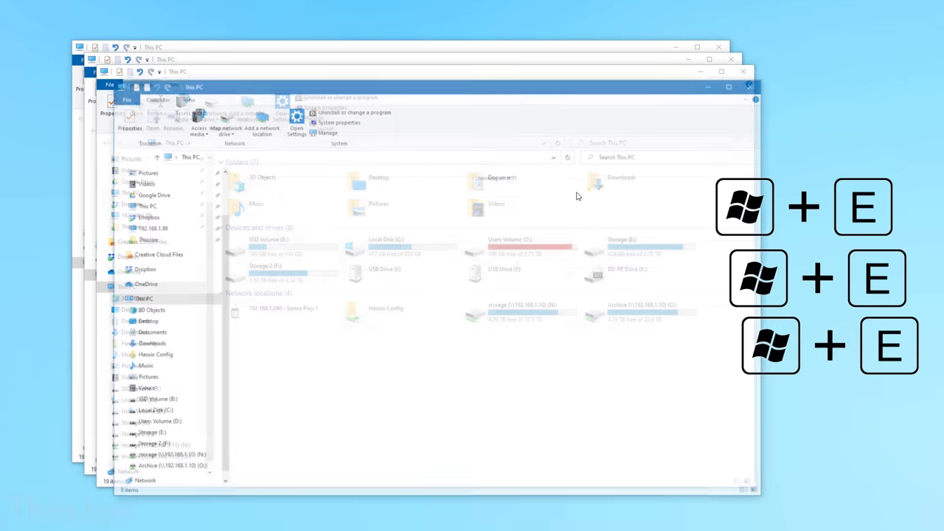
pyautogui.press('super+e')
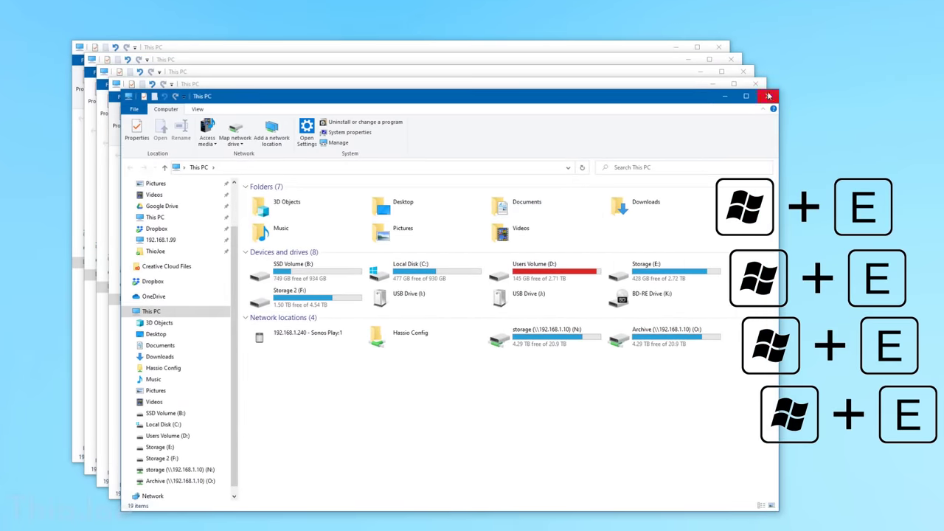
# Close all five This PC windows, from the frontmost to the rearmost
pyautogui.click(769, 96)
pyautogui.click(755, 83)
pyautogui.click(743, 72)
pyautogui.click(731, 60)
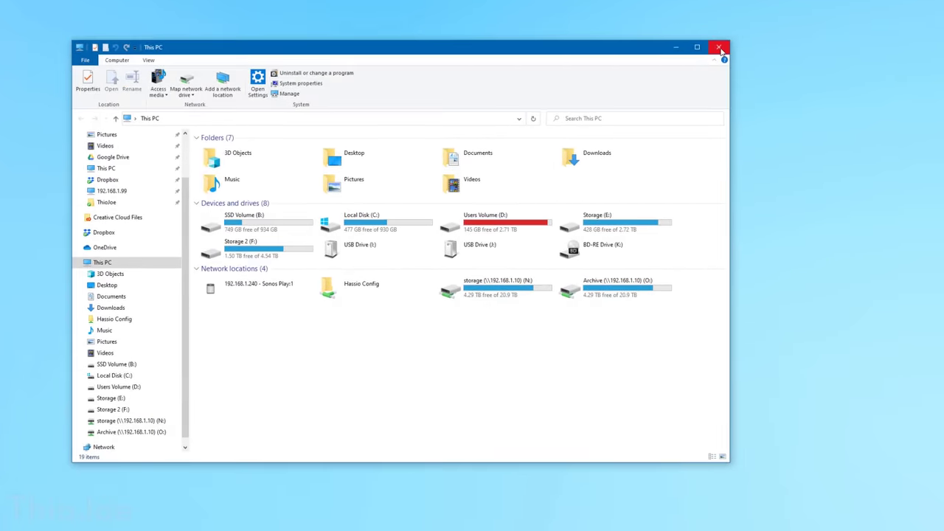
pyautogui.click(719, 47)
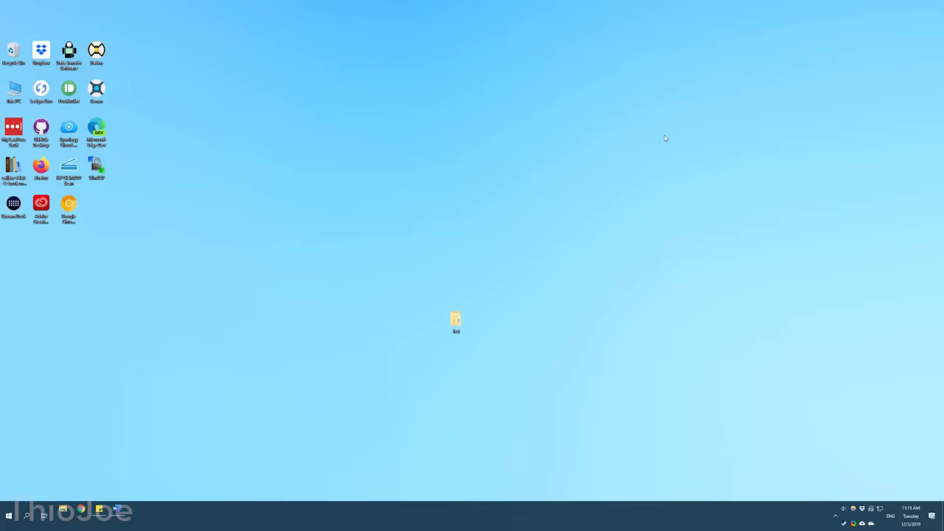
# Open and close Windows Settings repeatedly from the desktop
pyautogui.press('super+i')
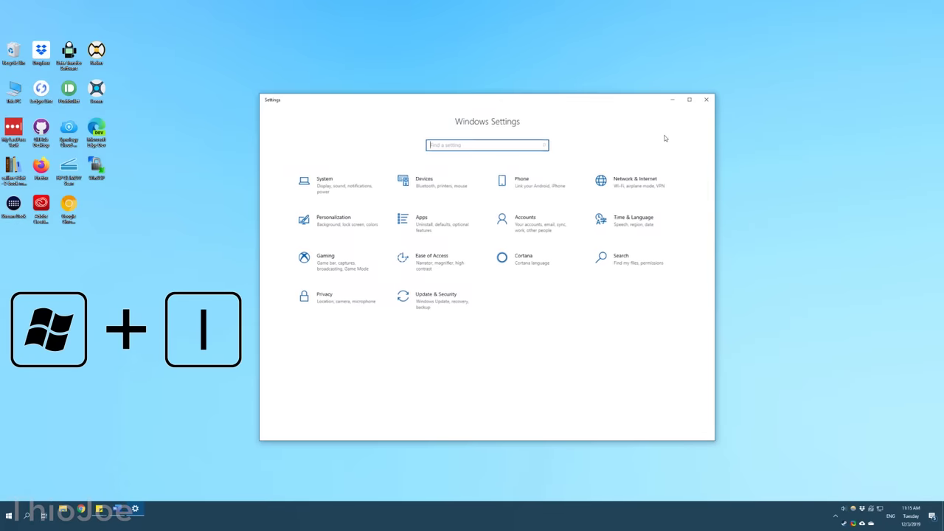
pyautogui.click(706, 98)
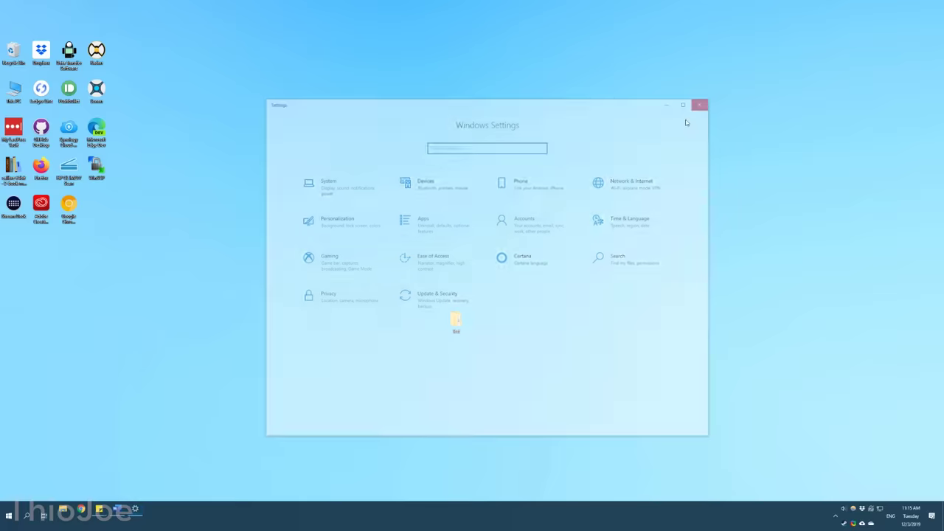
pyautogui.press('super+i')
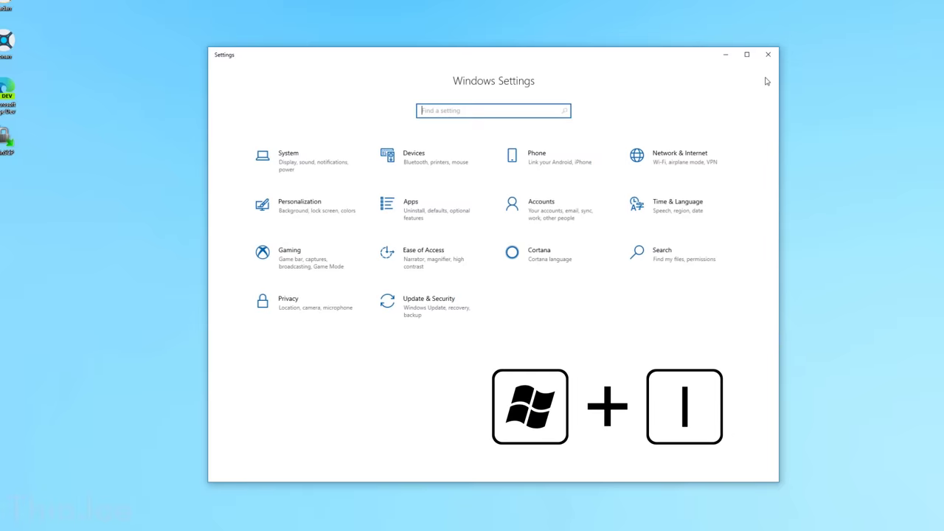
pyautogui.click(769, 54)
pyautogui.press('super+i')
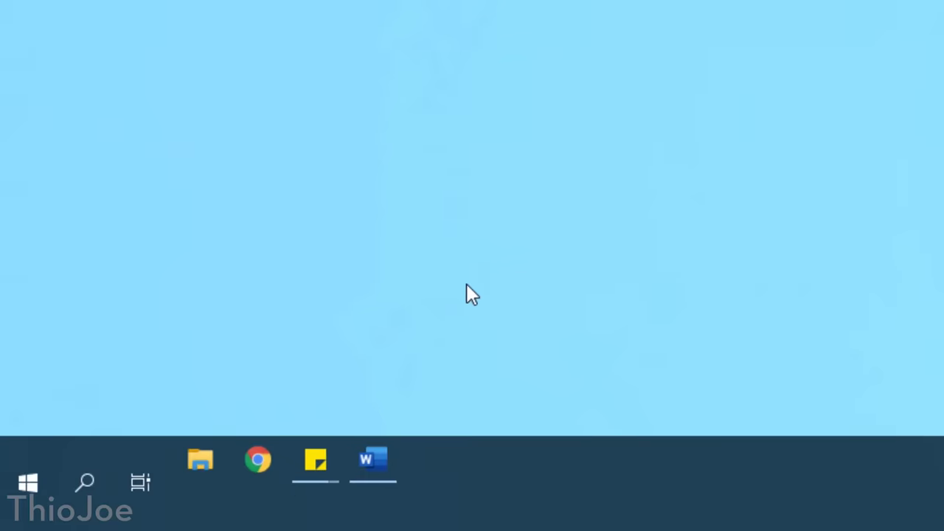
# Open and close the Run dialog repeatedly
pyautogui.press('super+r')
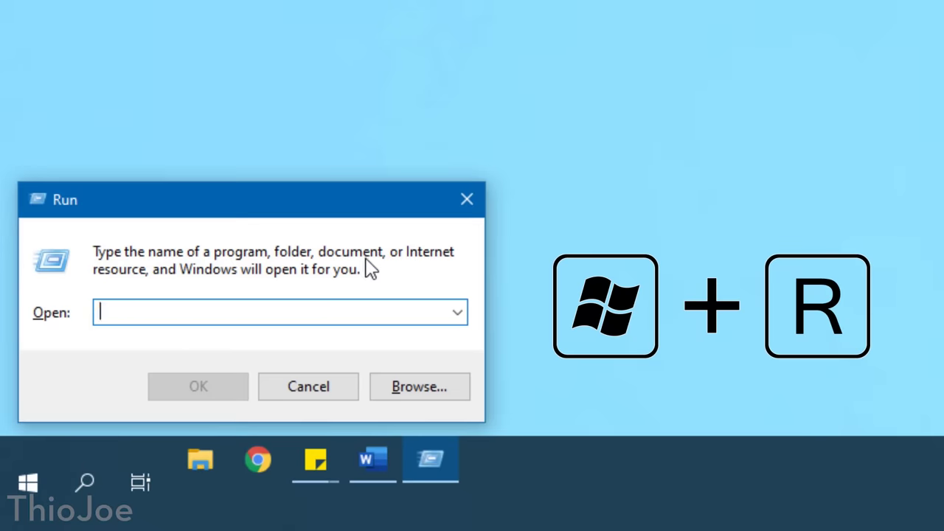
pyautogui.click(467, 199)
pyautogui.press('super+r')
pyautogui.click(464, 206)
pyautogui.press('super+r')
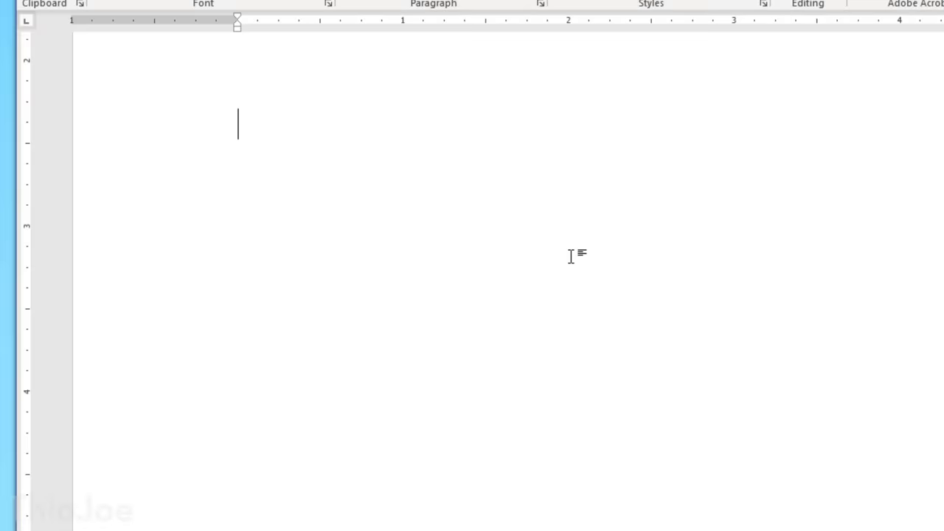
# Using the emoji picker in Word, insert repeated tears-of-joy, thumbs-up, OK-hand and surprised-face emojis on the empty line
pyautogui.press('super+semicolon')
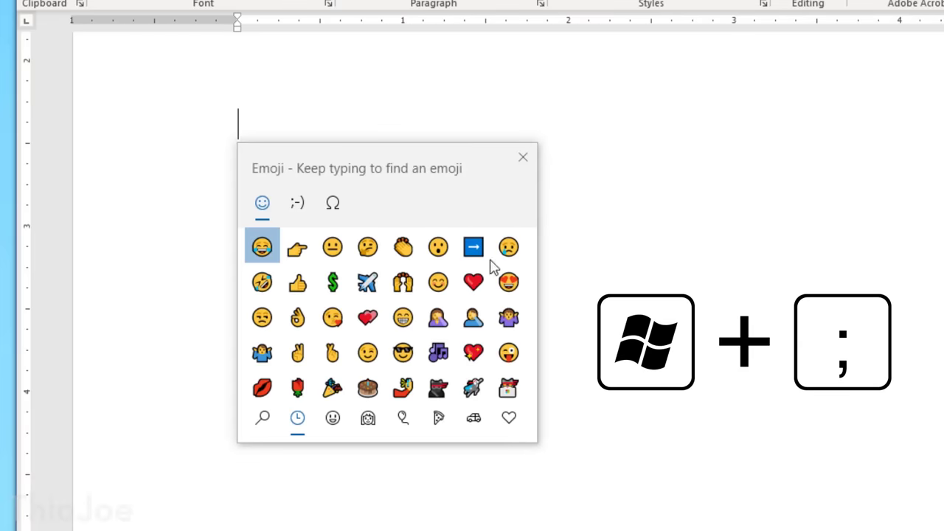
pyautogui.tripleClick(264, 253)
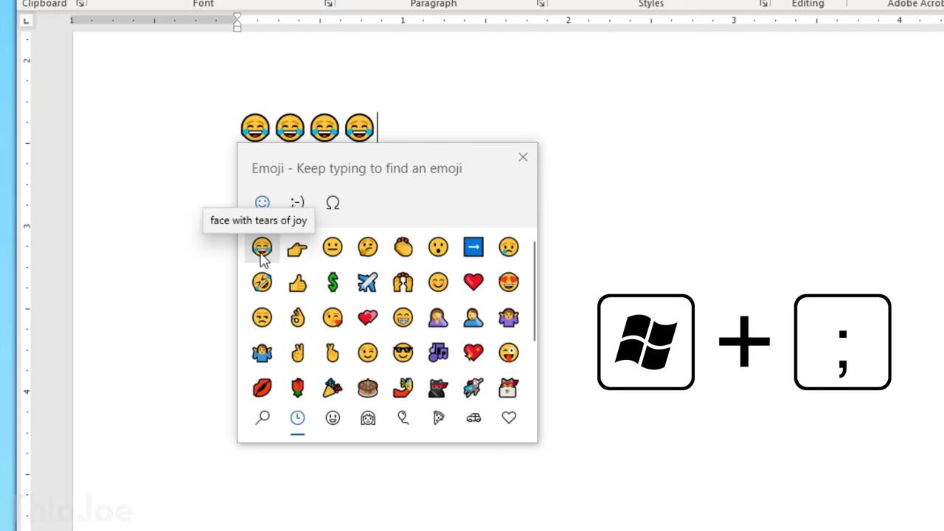
pyautogui.doubleClick(297, 283)
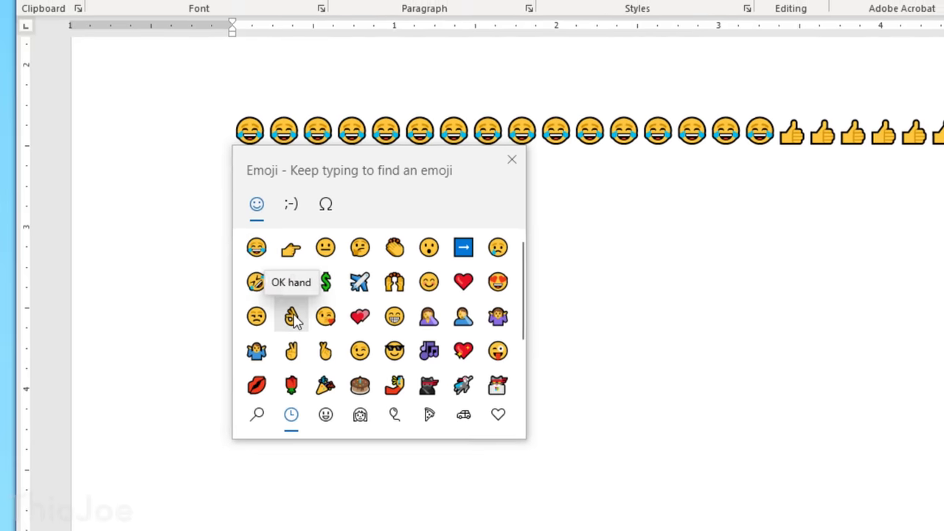
pyautogui.tripleClick(297, 318)
pyautogui.tripleClick(297, 319)
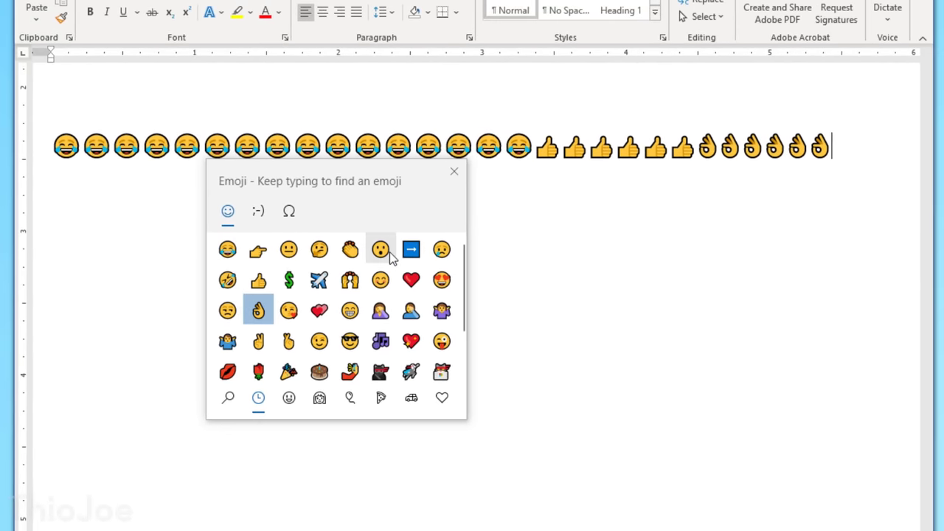
pyautogui.doubleClick(389, 252)
pyautogui.doubleClick(389, 252)
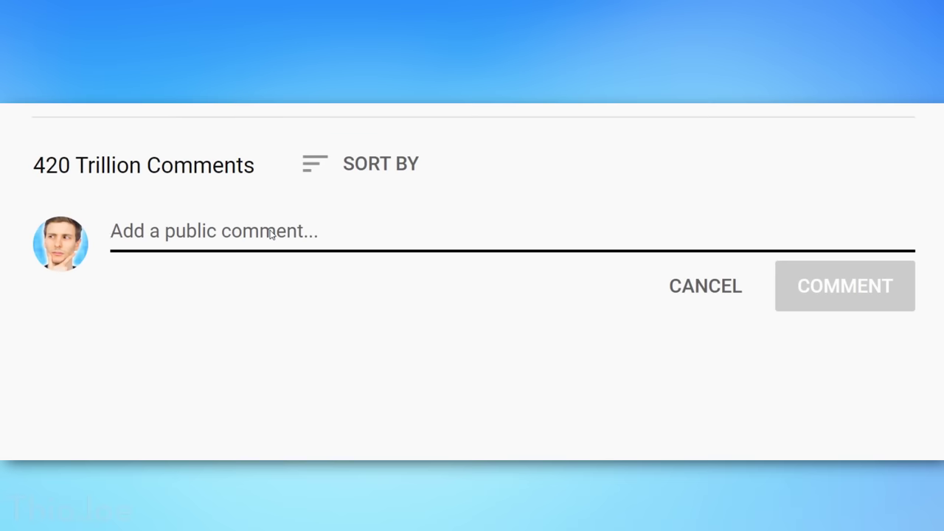
# Write the public comment "I'm an elite viewer who watched till the end" and add a thinking-face emoji from the emoji picker
pyautogui.write("I'm")
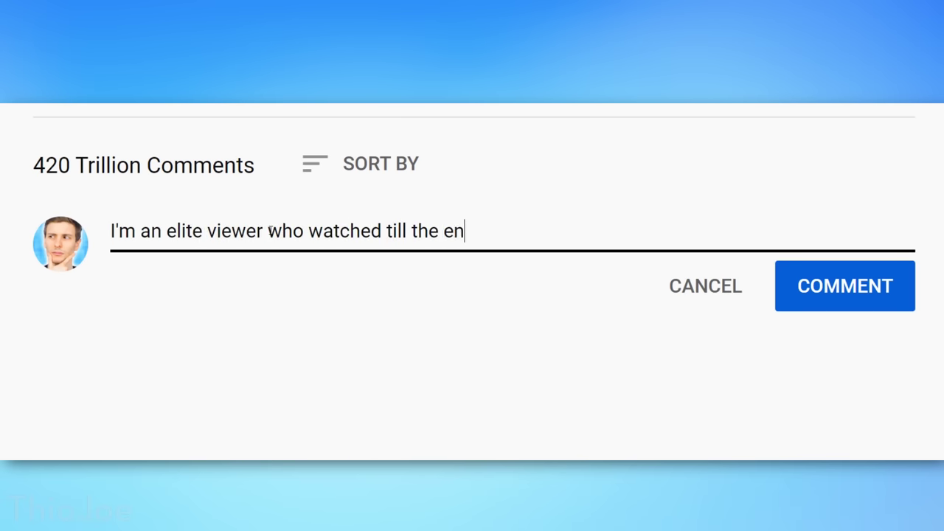
pyautogui.press('super+period')
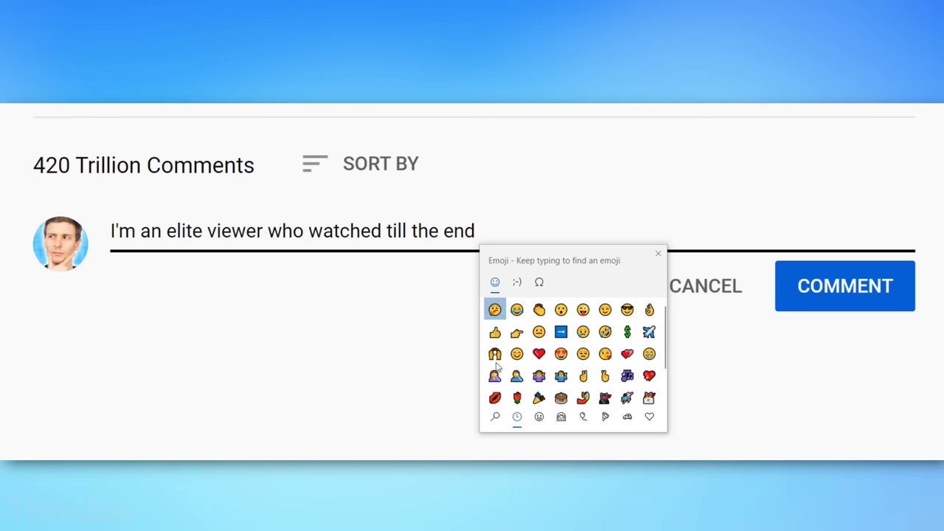
pyautogui.click(658, 254)
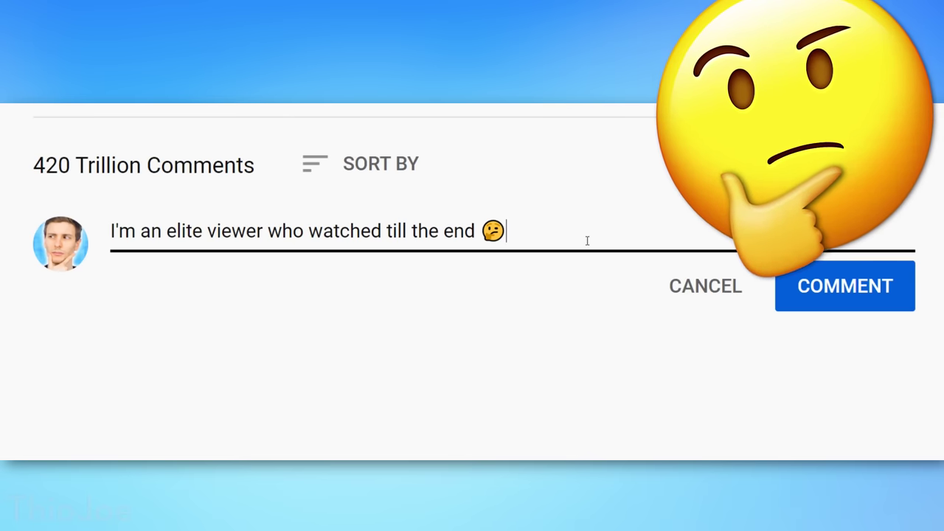